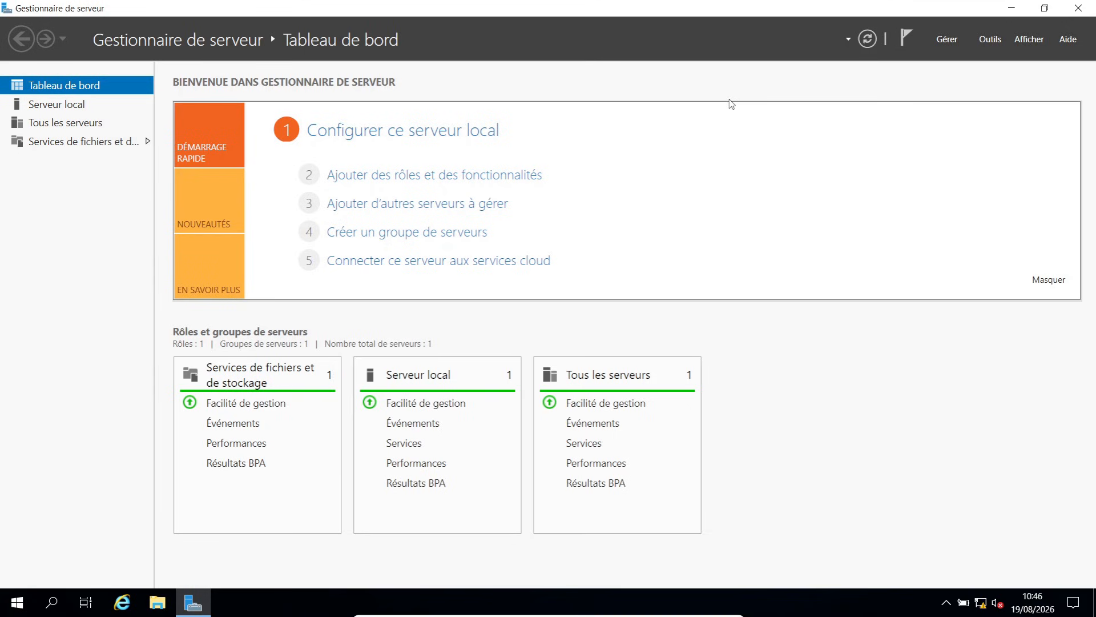
Step: Leave the virtual machine's full-screen mode, check the ws19 machine's details in the VirtualBox manager and return to the machine
key(Control_R+f)
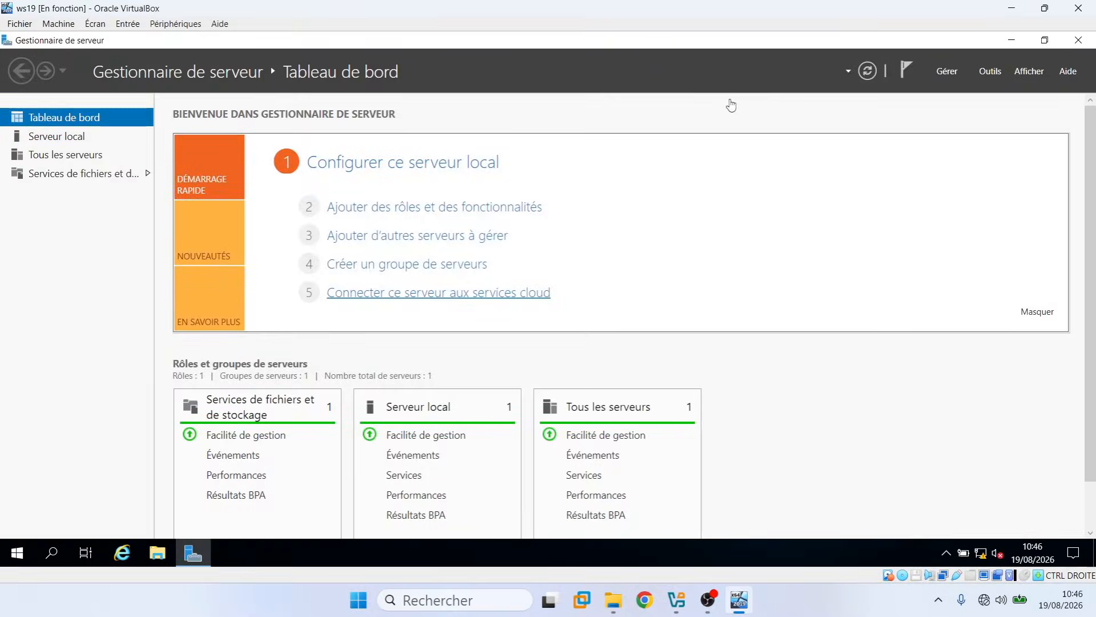
click(677, 605)
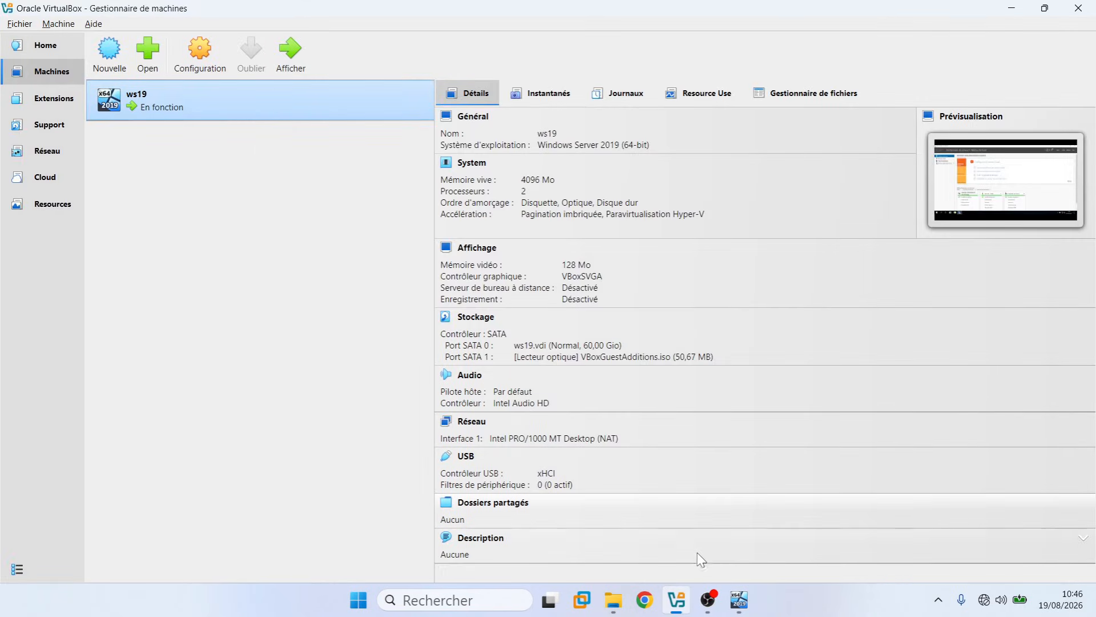
click(740, 600)
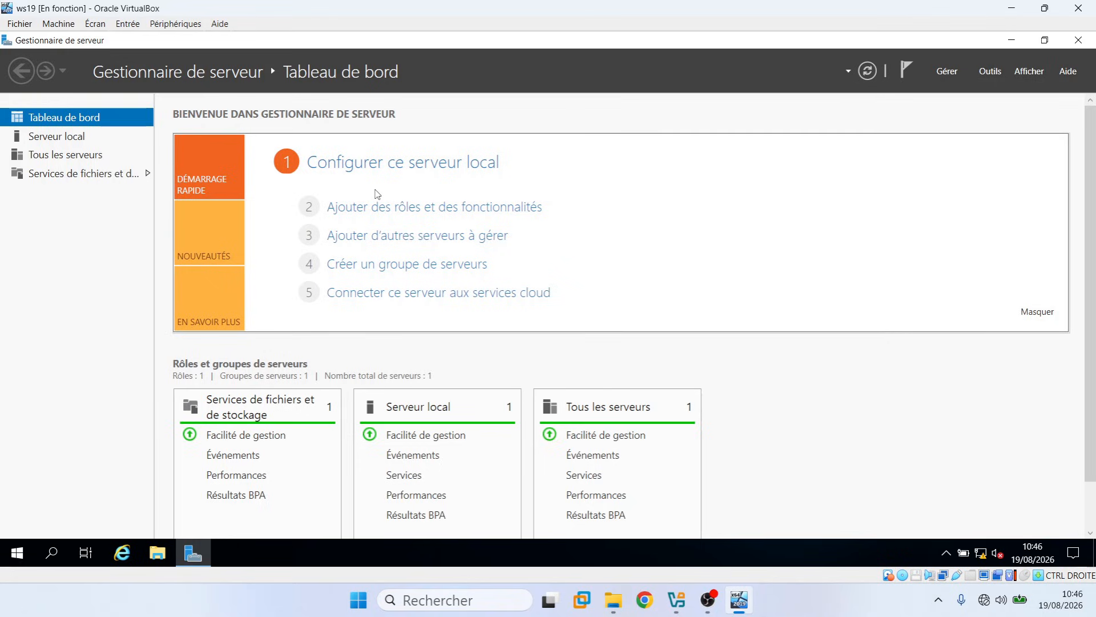
Step: Start adding roles and features, choosing a role-based installation on server WS-2019 from the server pool
click(353, 209)
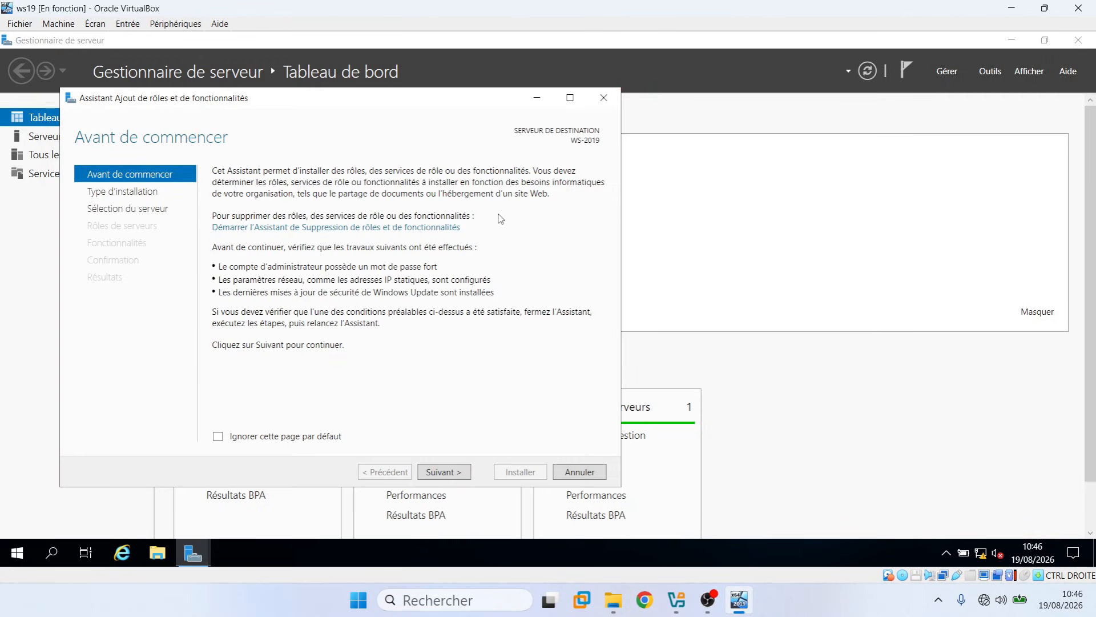
drag(455, 105, 590, 253)
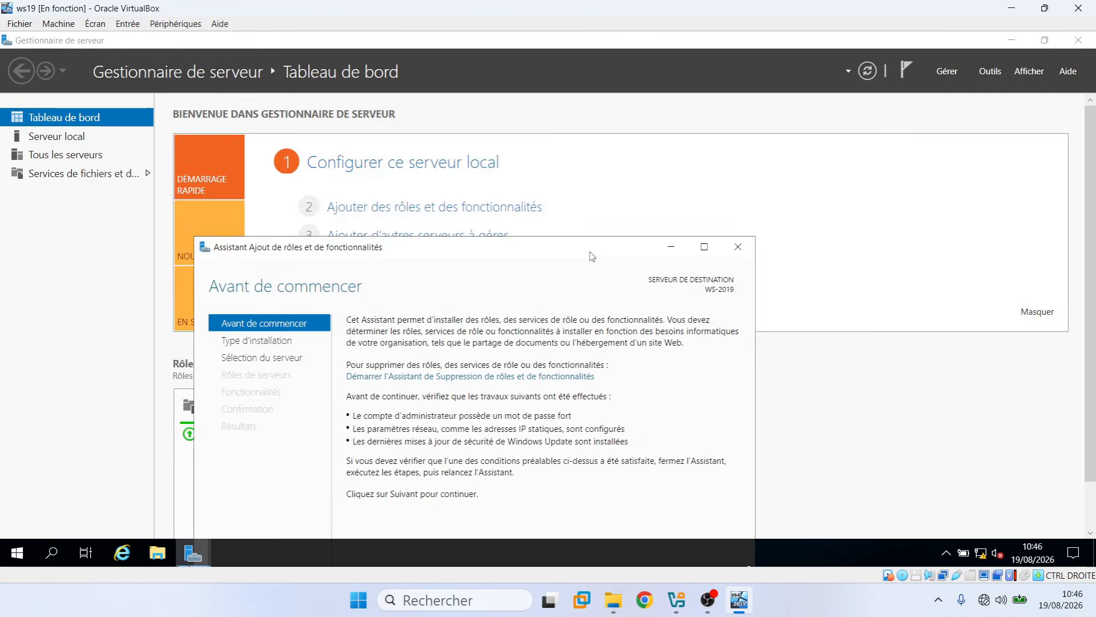
drag(479, 247, 423, 84)
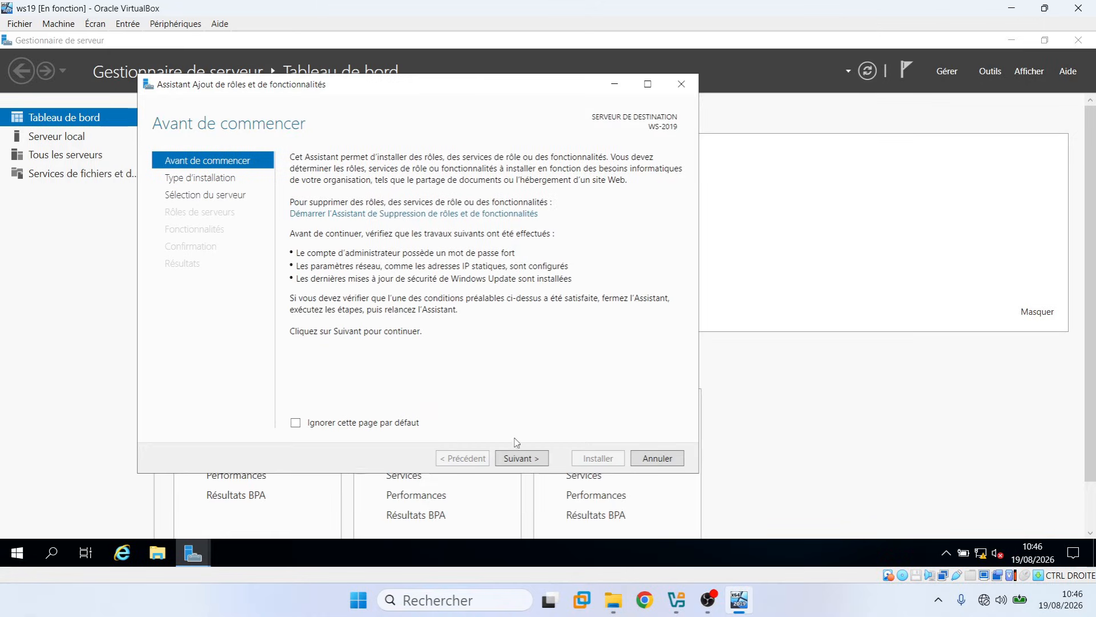
click(521, 458)
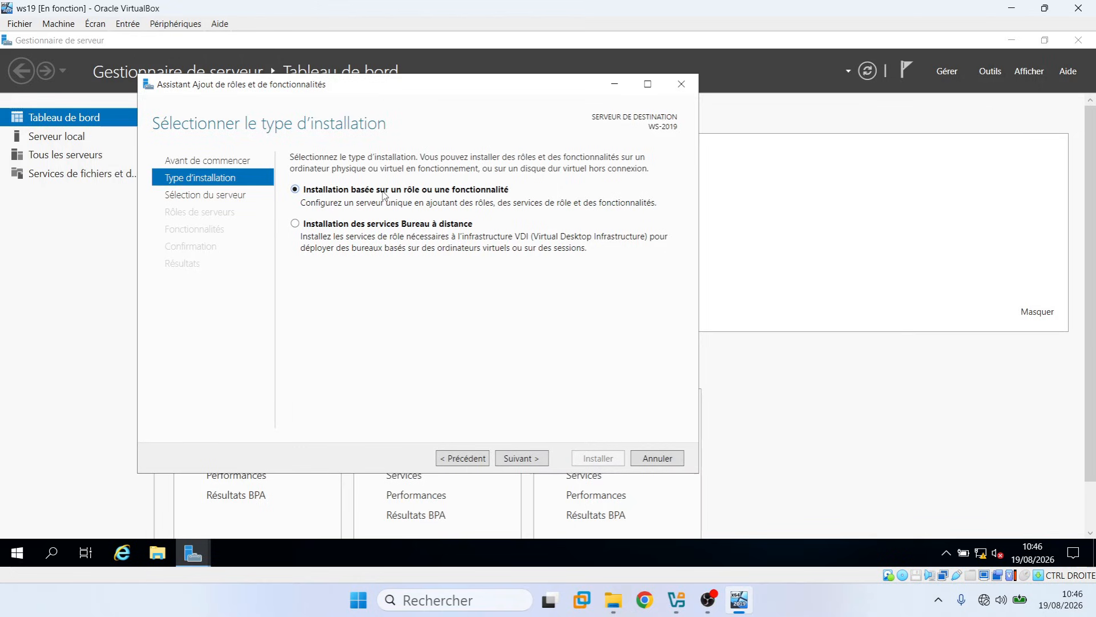
click(528, 462)
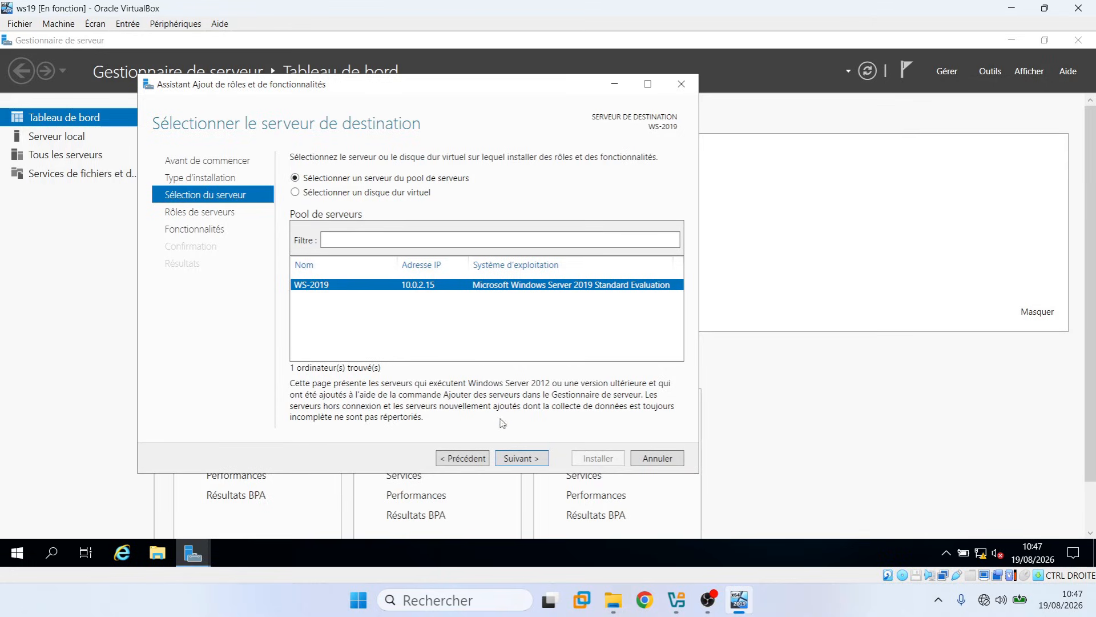
click(518, 459)
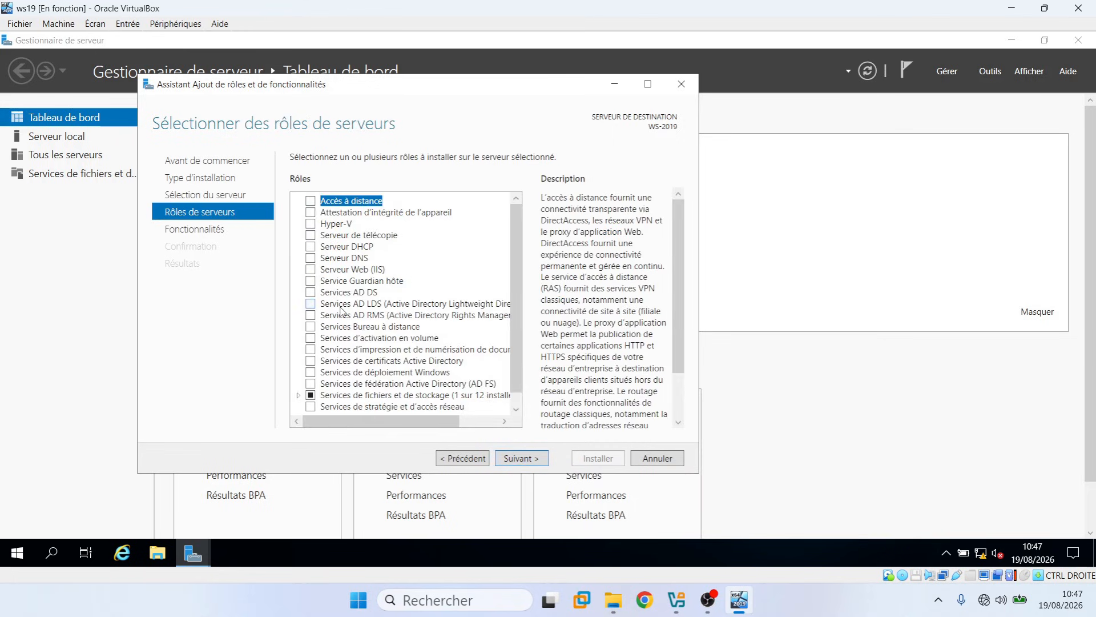
Step: Install the Services AD DS role with its required features and management tools, adding no other features
click(310, 292)
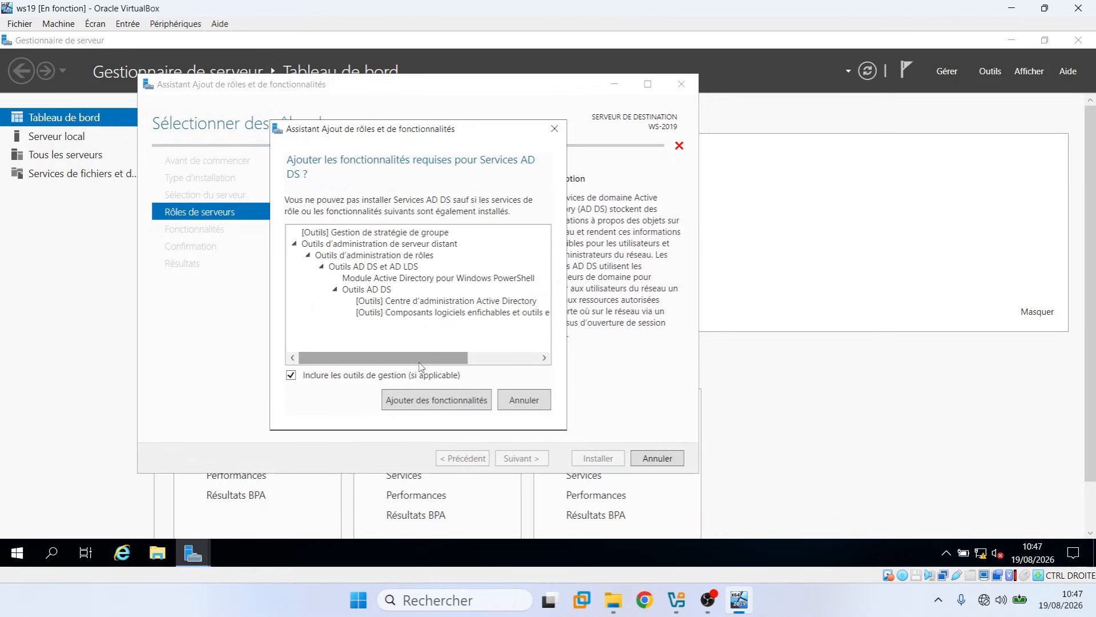
click(436, 400)
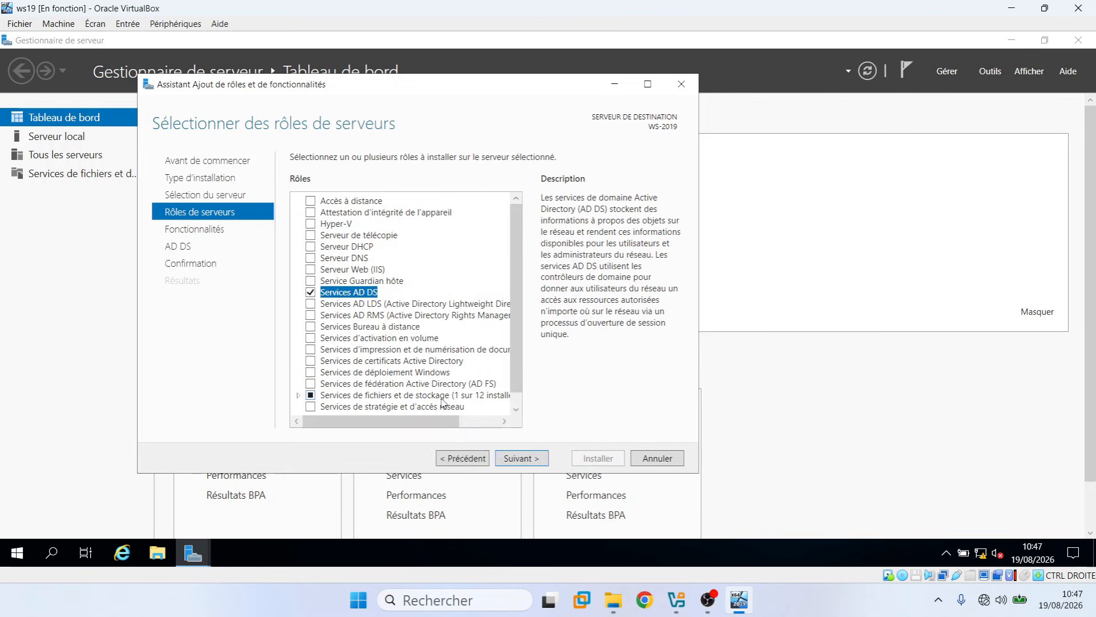
click(517, 458)
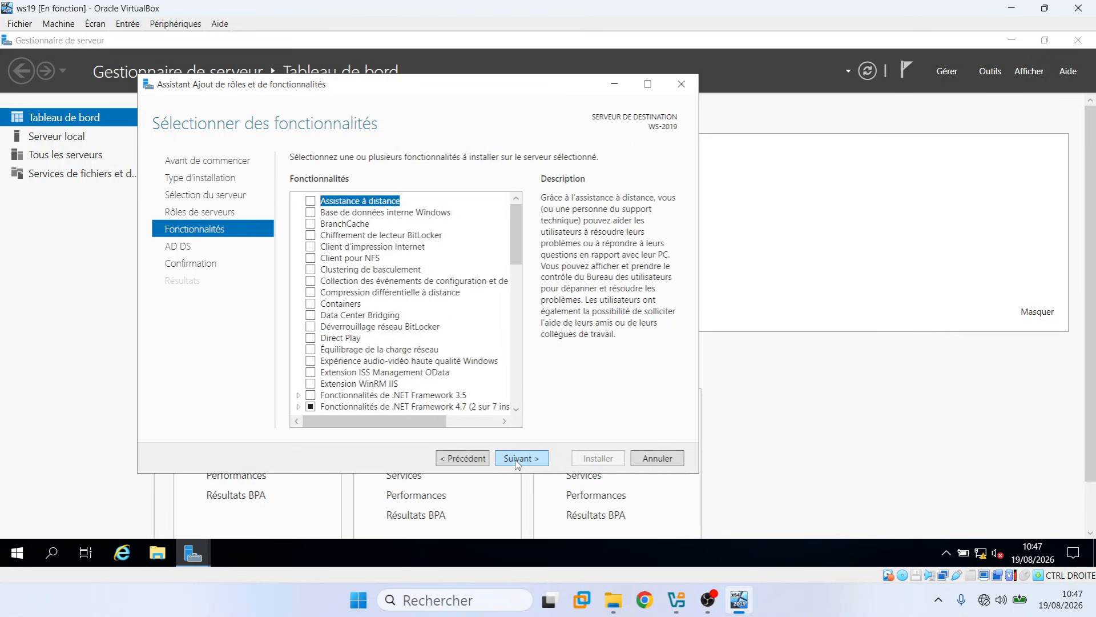
click(516, 457)
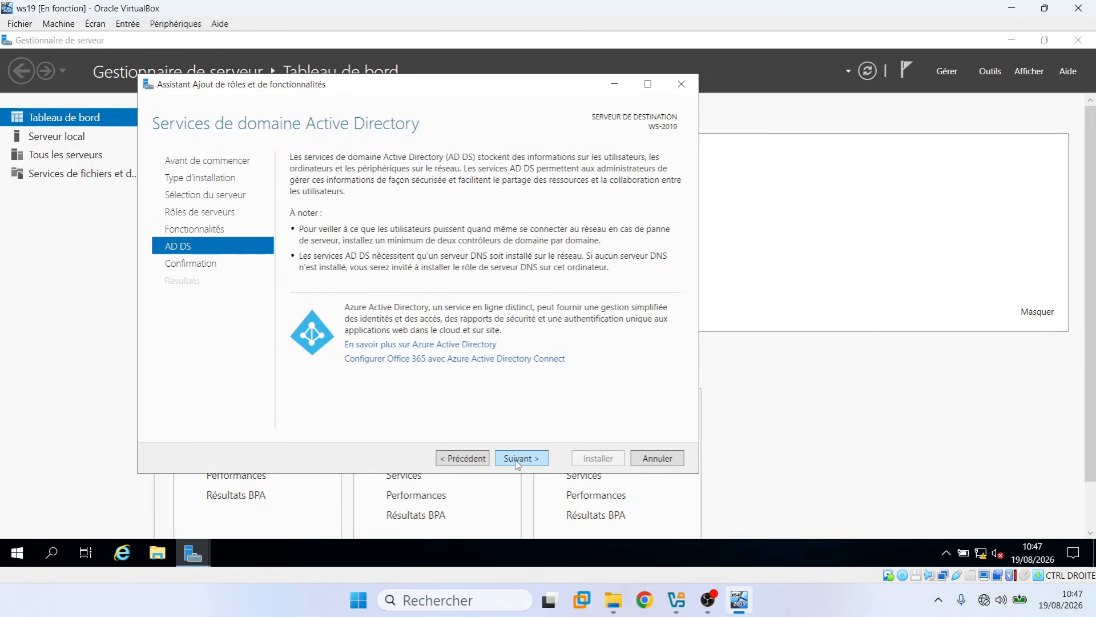
click(517, 459)
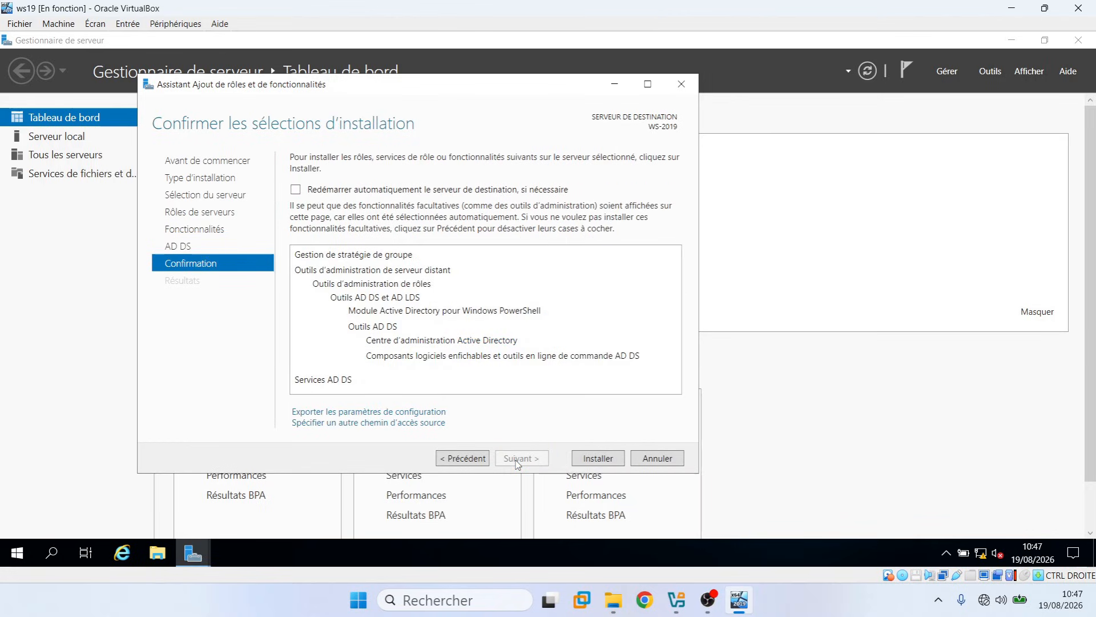
click(595, 459)
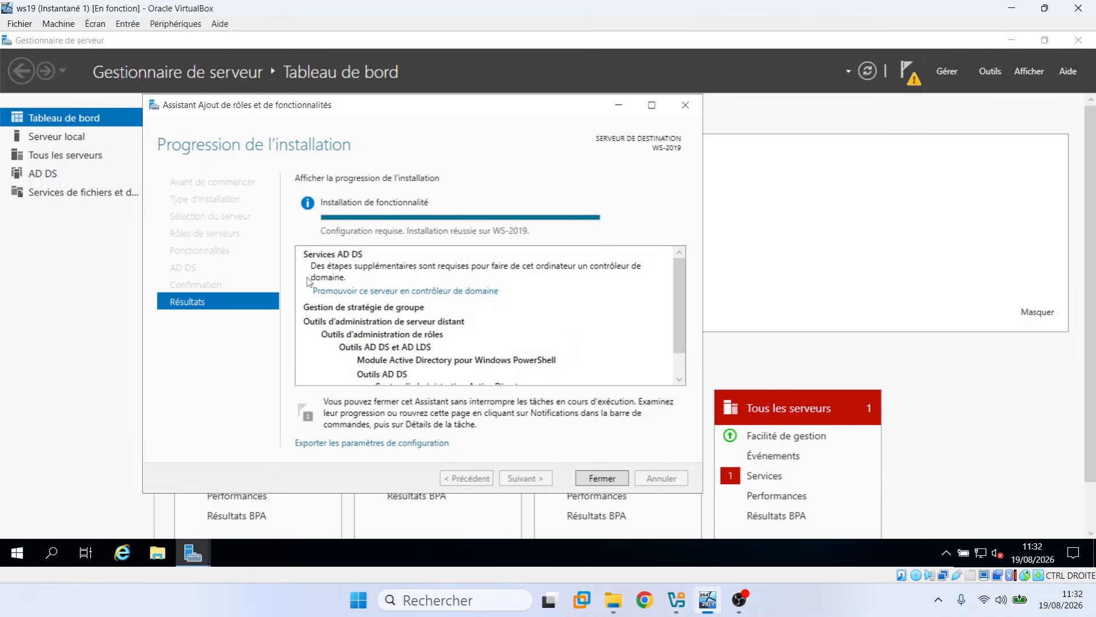
Step: Begin promoting the server to a domain controller, adding a new forest with the root domain name val.lan
click(388, 292)
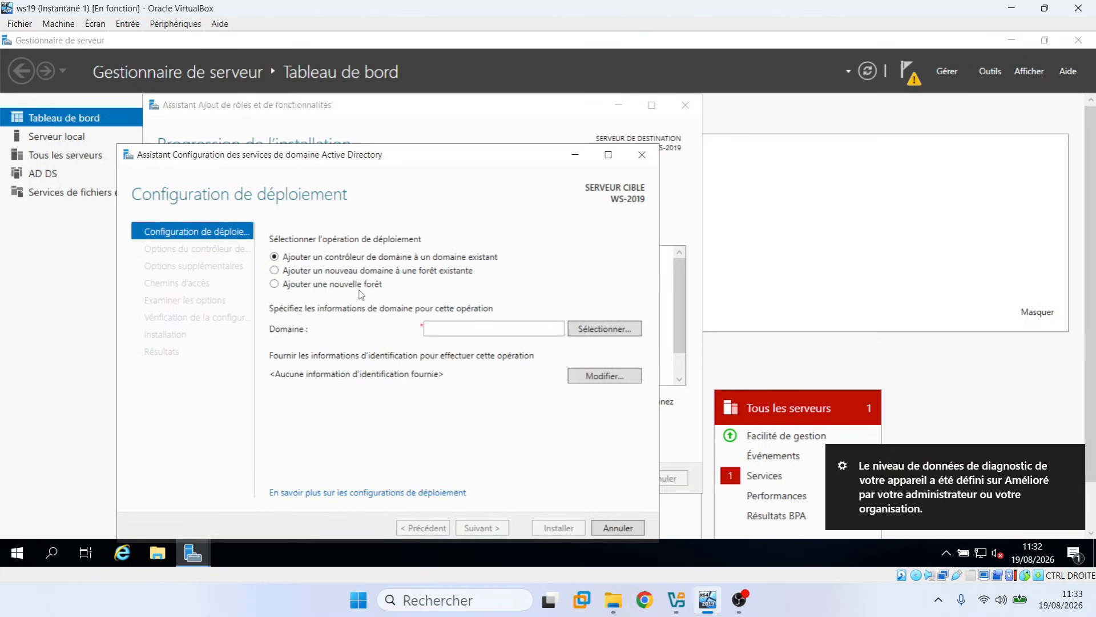
click(340, 288)
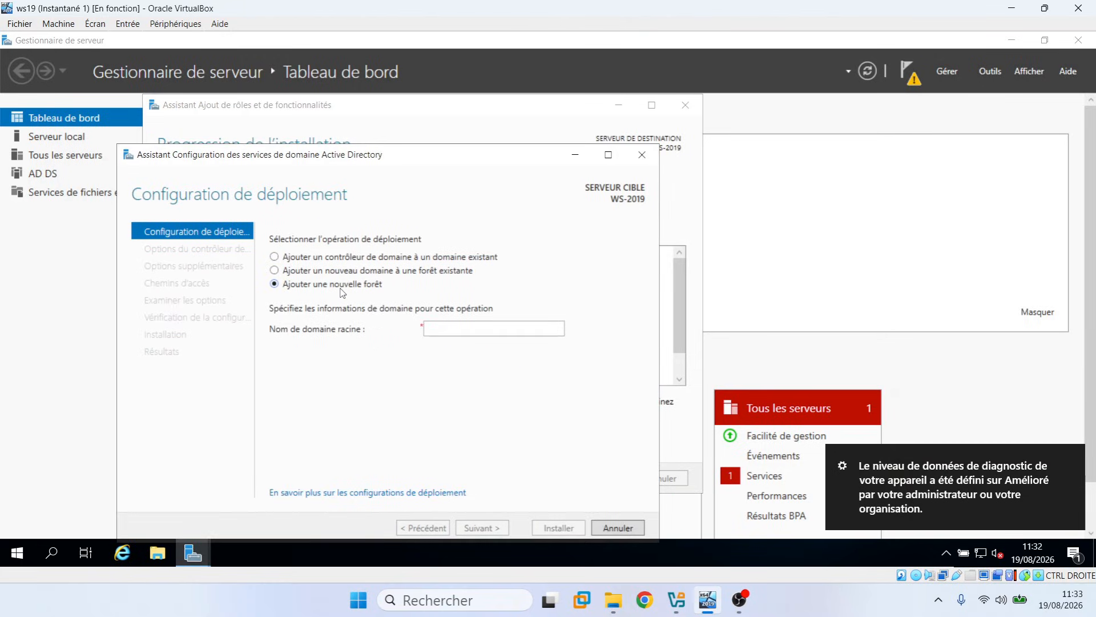
click(463, 329)
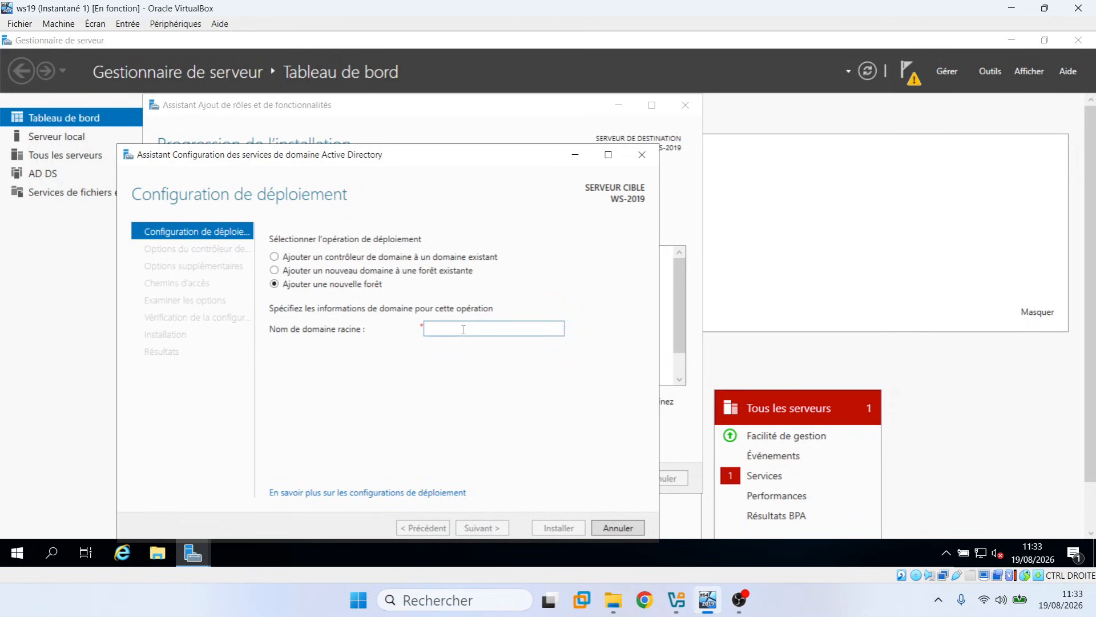
text(val)
key(Caps_Lock)
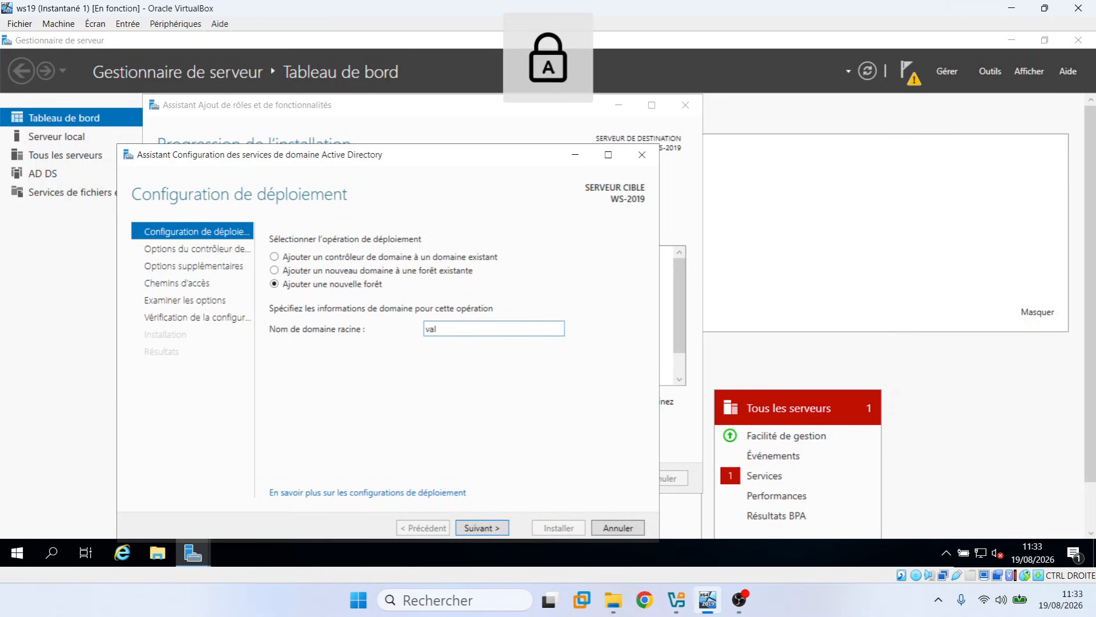
key(Caps_Lock)
text(.la)
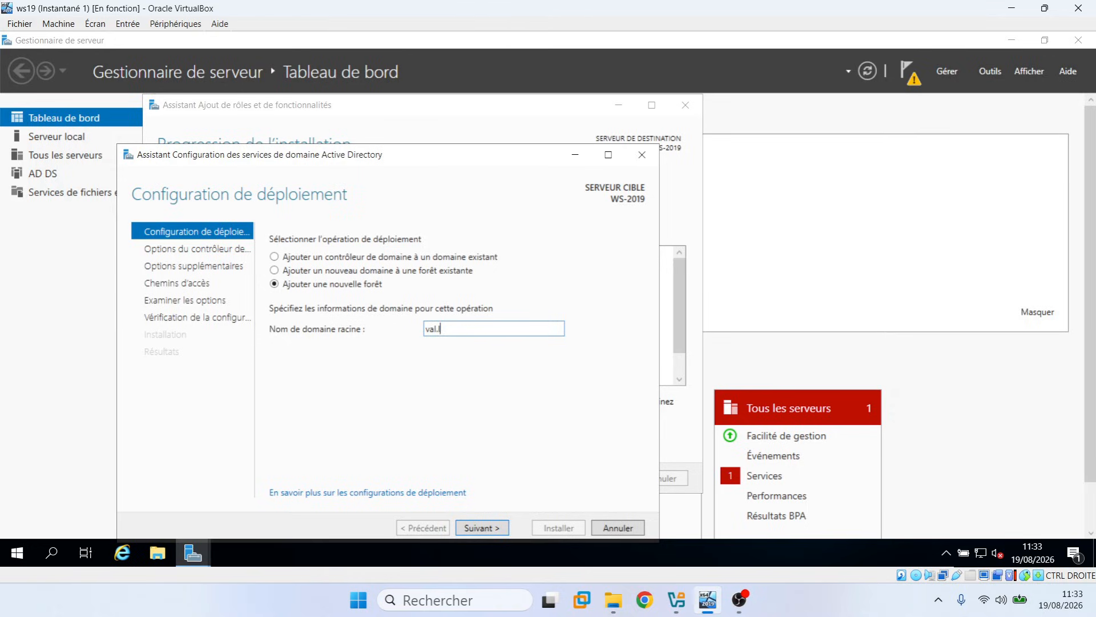
text(n)
click(487, 529)
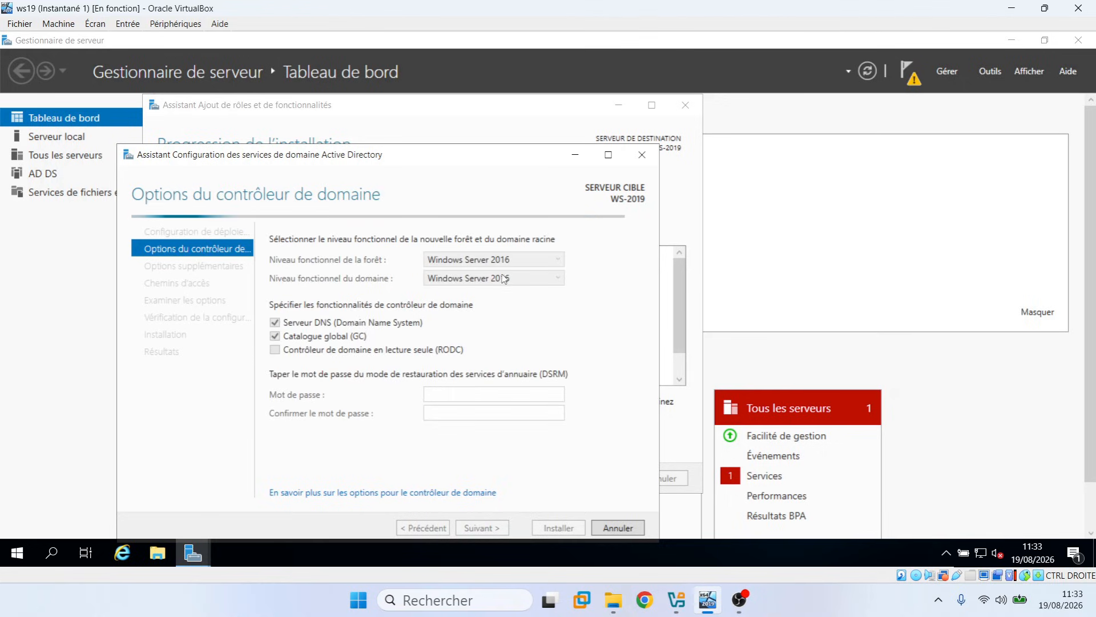
Step: Enter and confirm the DSRM password, keeping the Windows Server 2016 functional levels and the DNS server option
drag(498, 160, 509, 129)
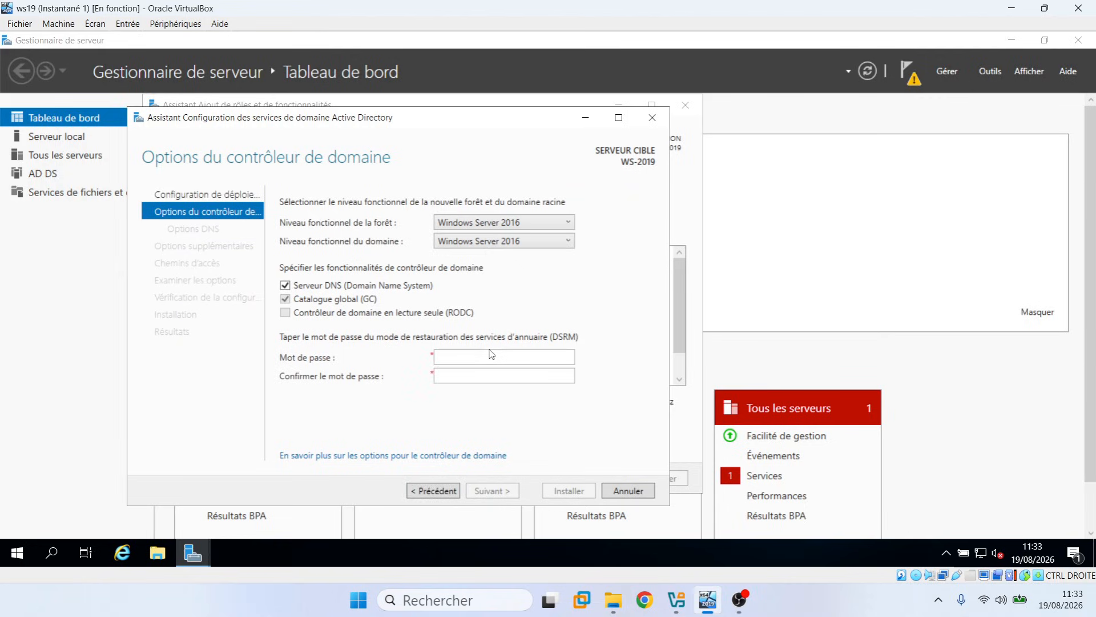
click(456, 357)
key(Caps_Lock)
text(•)
key(Caps_Lock)
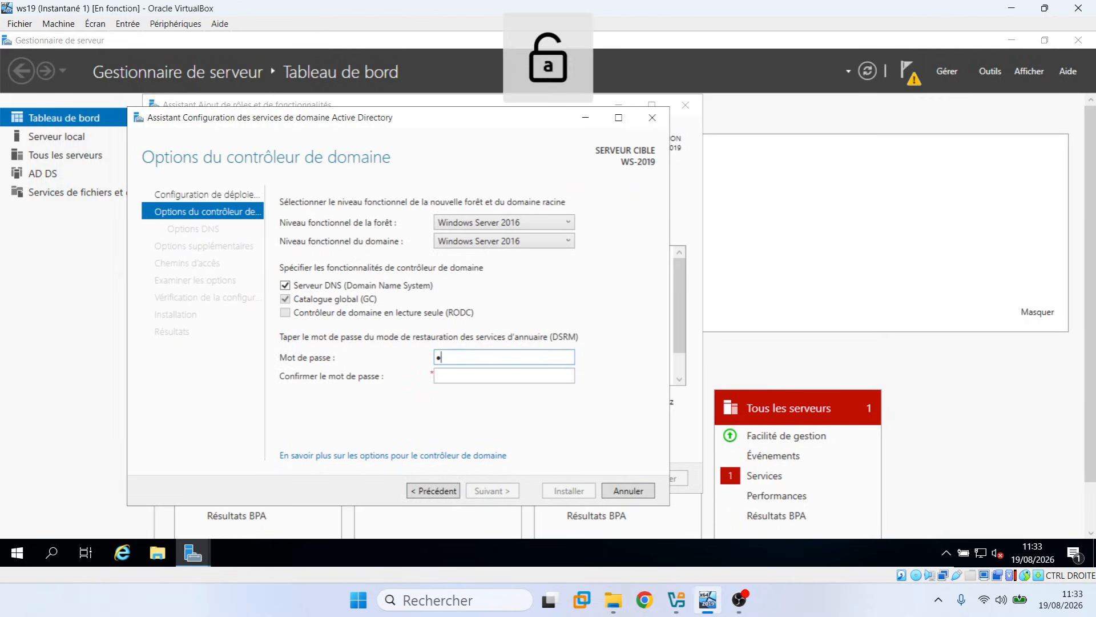
text(••••)
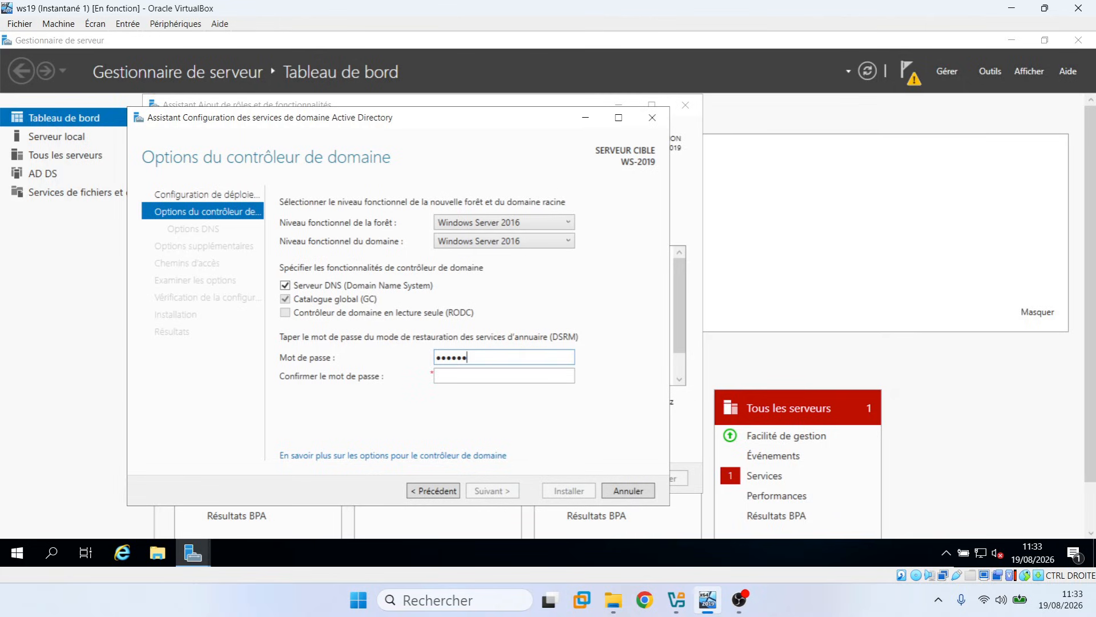
text(•••)
key(Tab)
text(•)
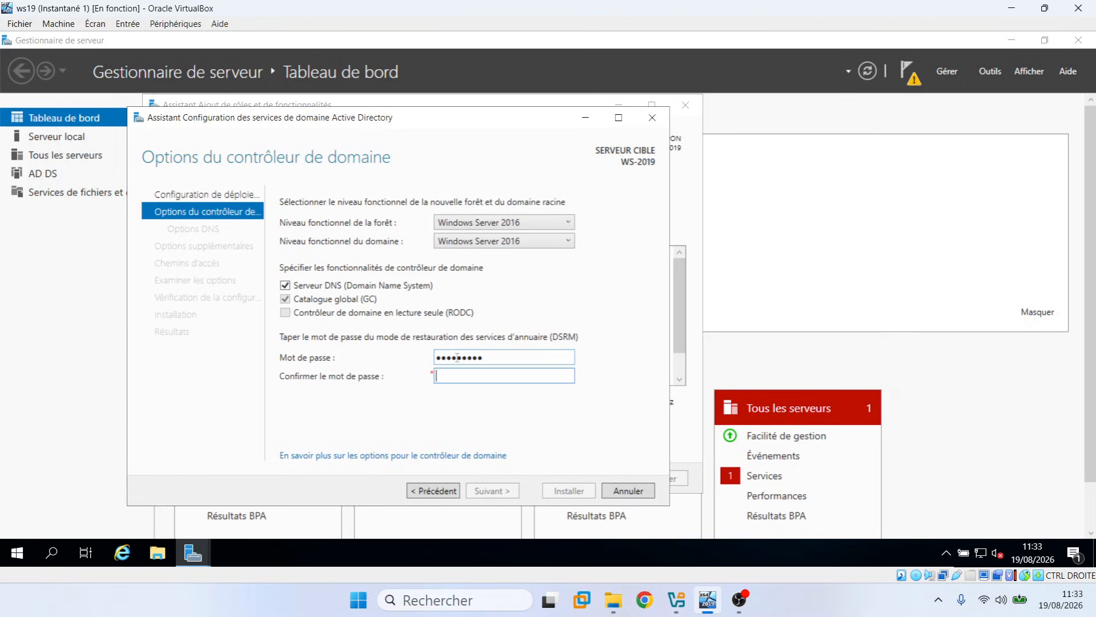
key(Caps_Lock)
text(•••••••••)
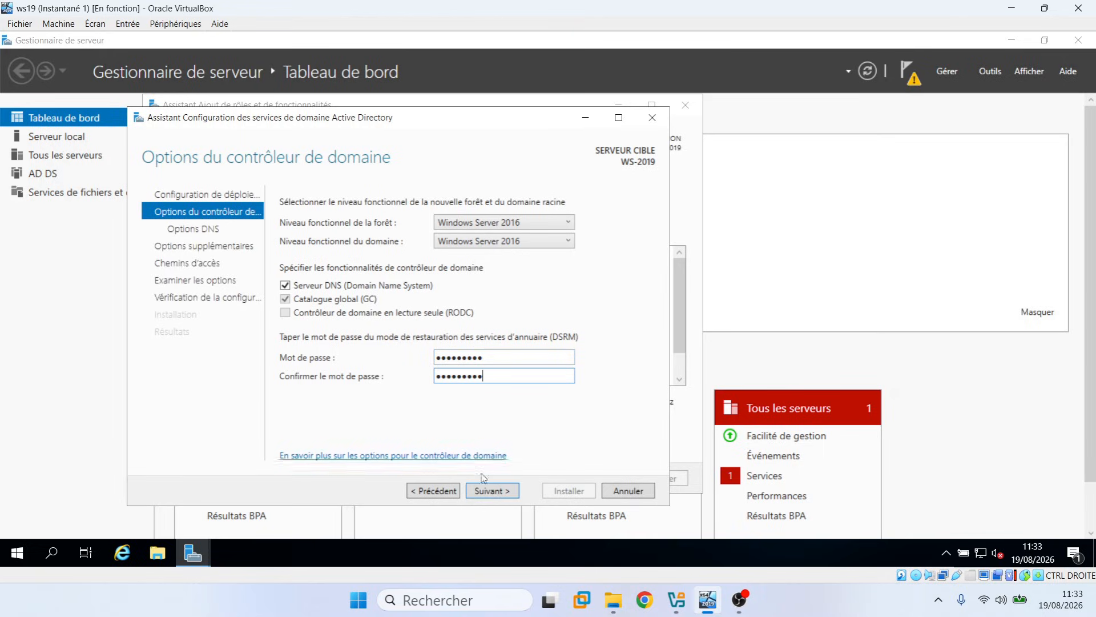
click(504, 494)
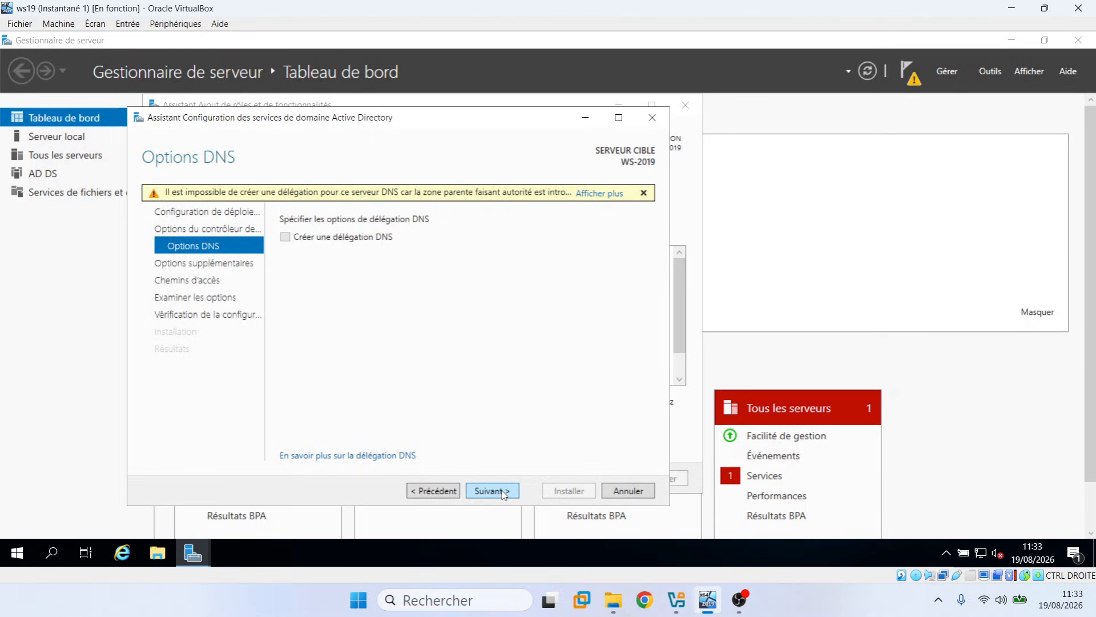
Step: Accept the DNS options, the NetBIOS name VAL and the default NTDS and SYSVOL folders, and install the domain controller
click(504, 495)
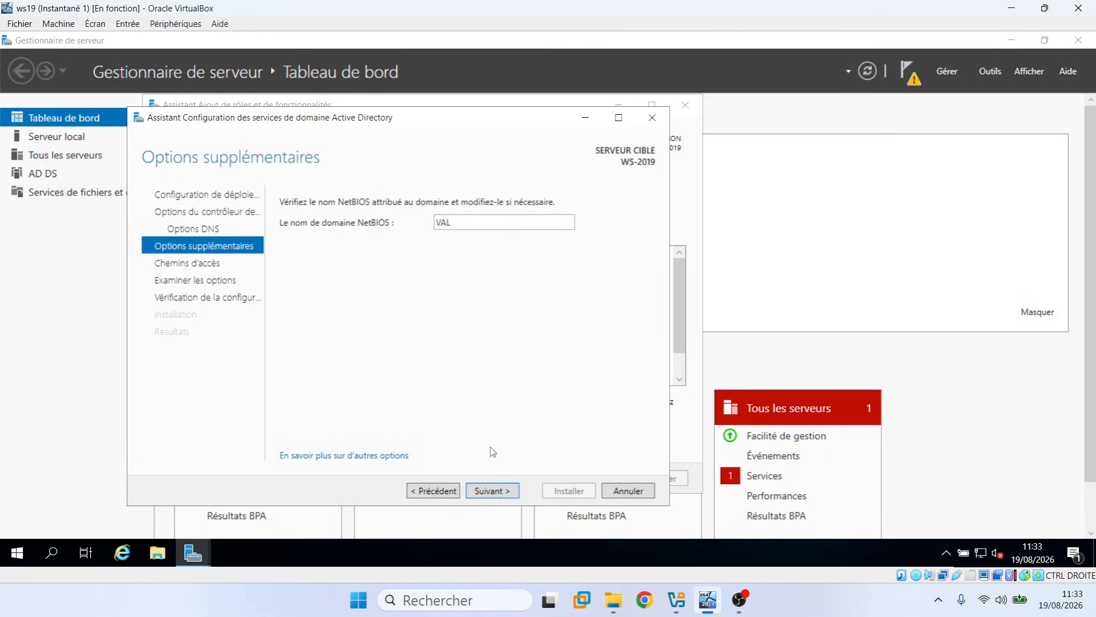
click(492, 491)
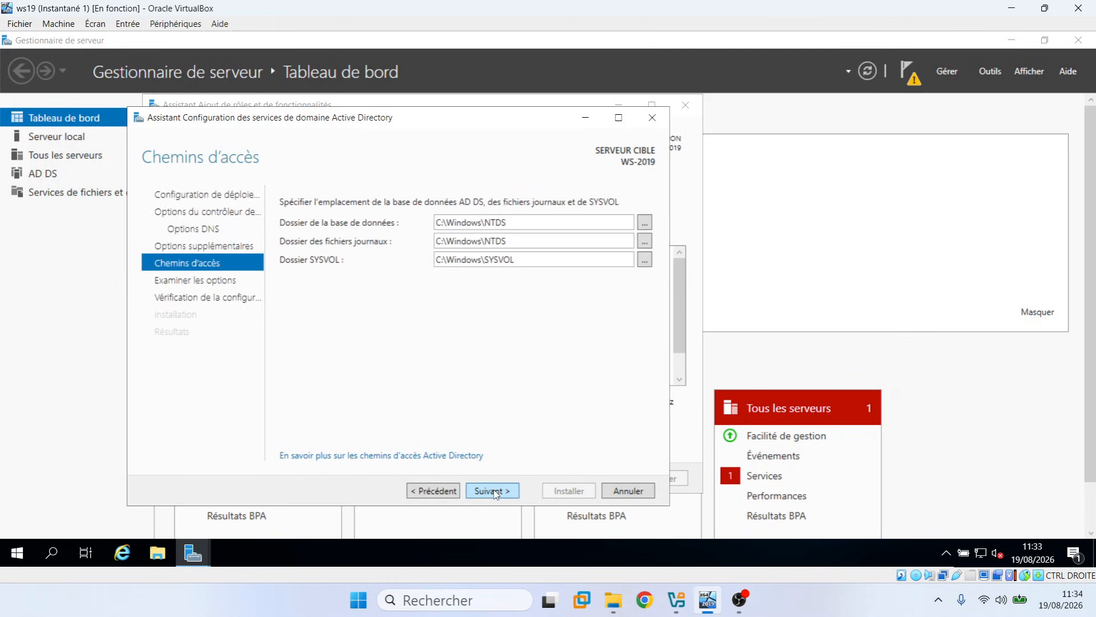
click(492, 491)
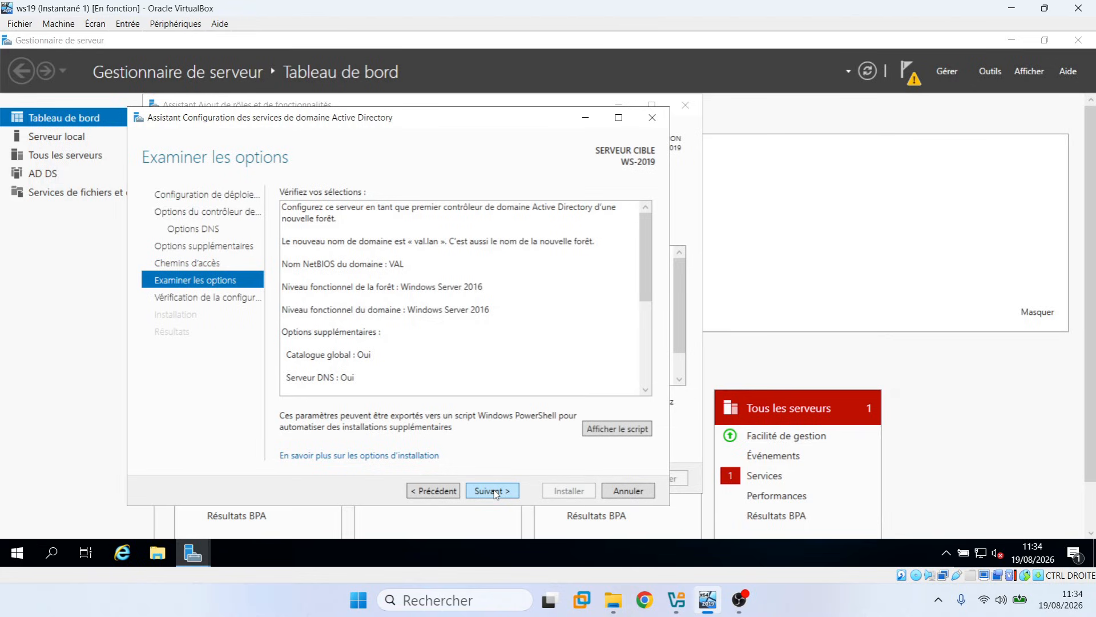
click(492, 492)
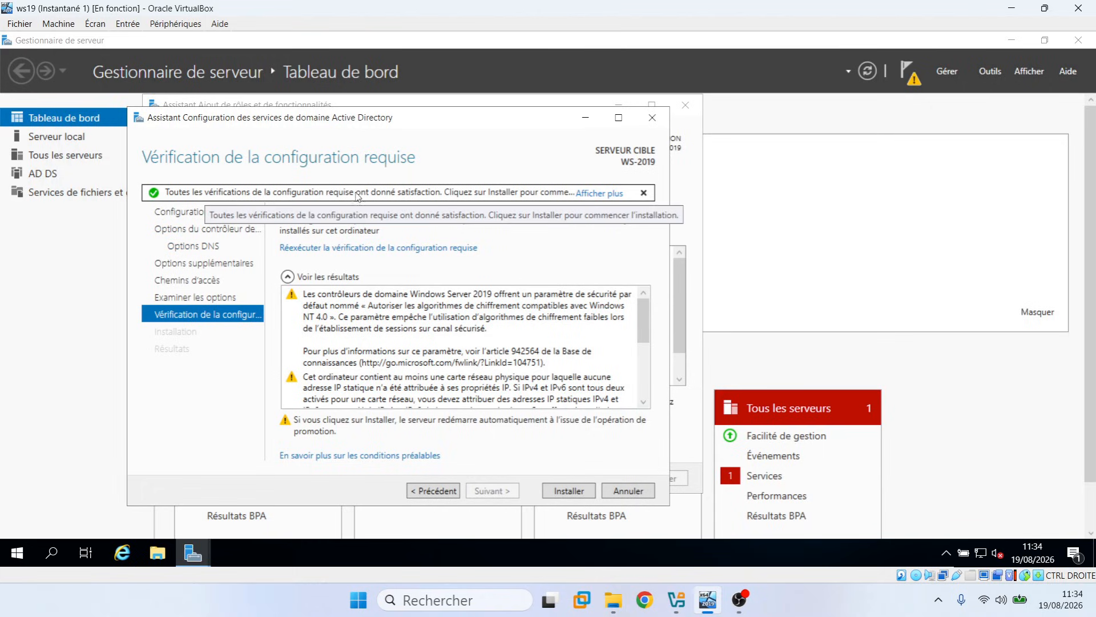
click(579, 492)
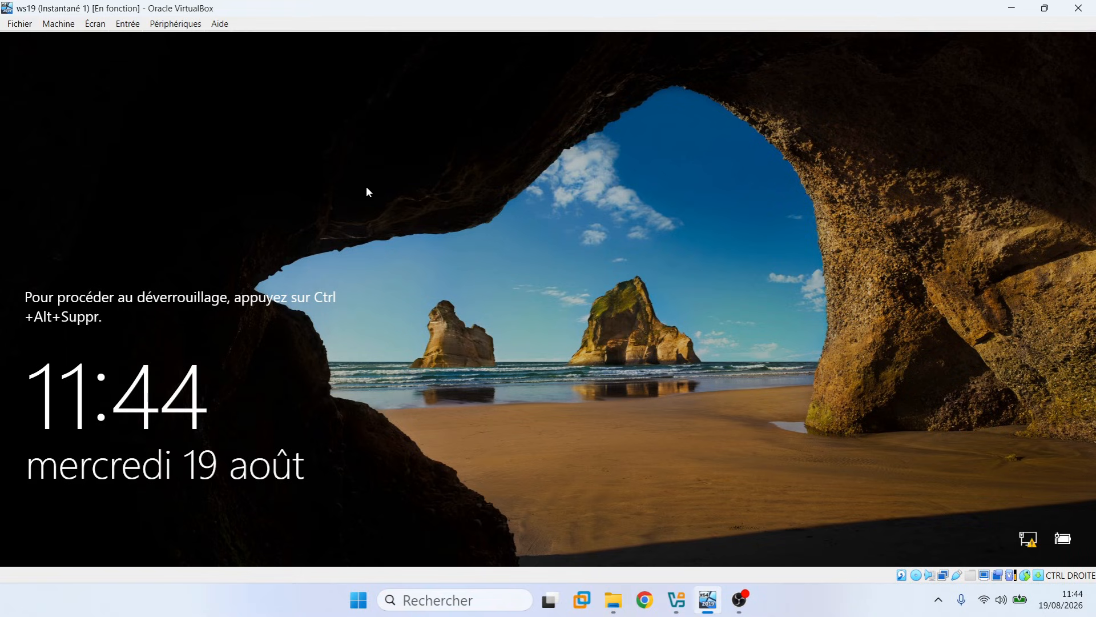
Step: Send Ctrl-Alt-Del to the virtual machine to unlock the restarted server's sign-in screen
click(122, 21)
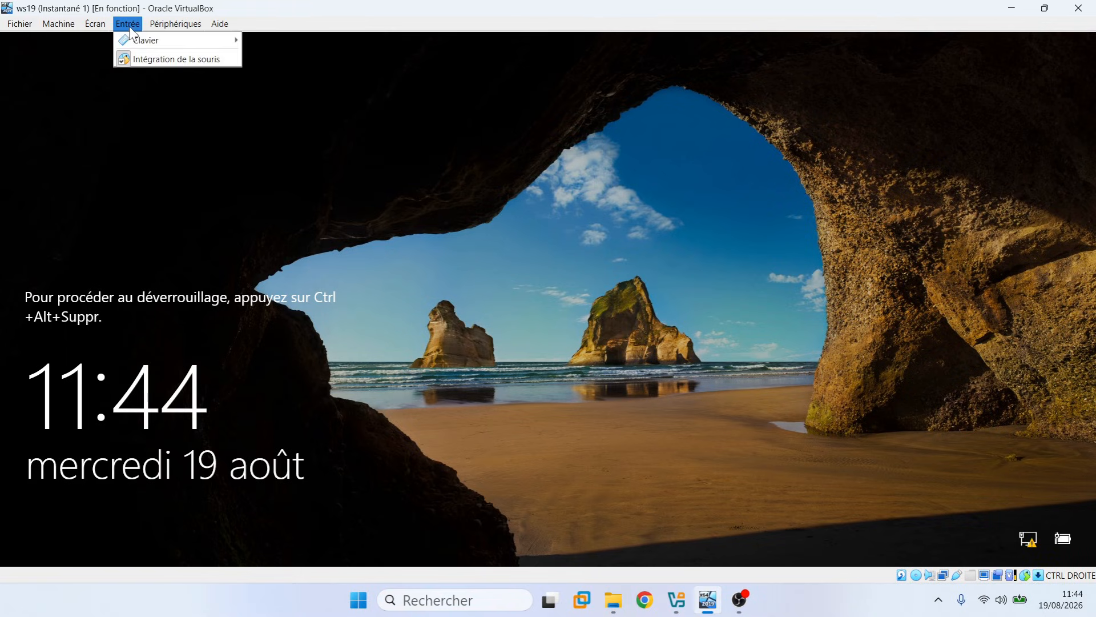
mouse_move(138, 44)
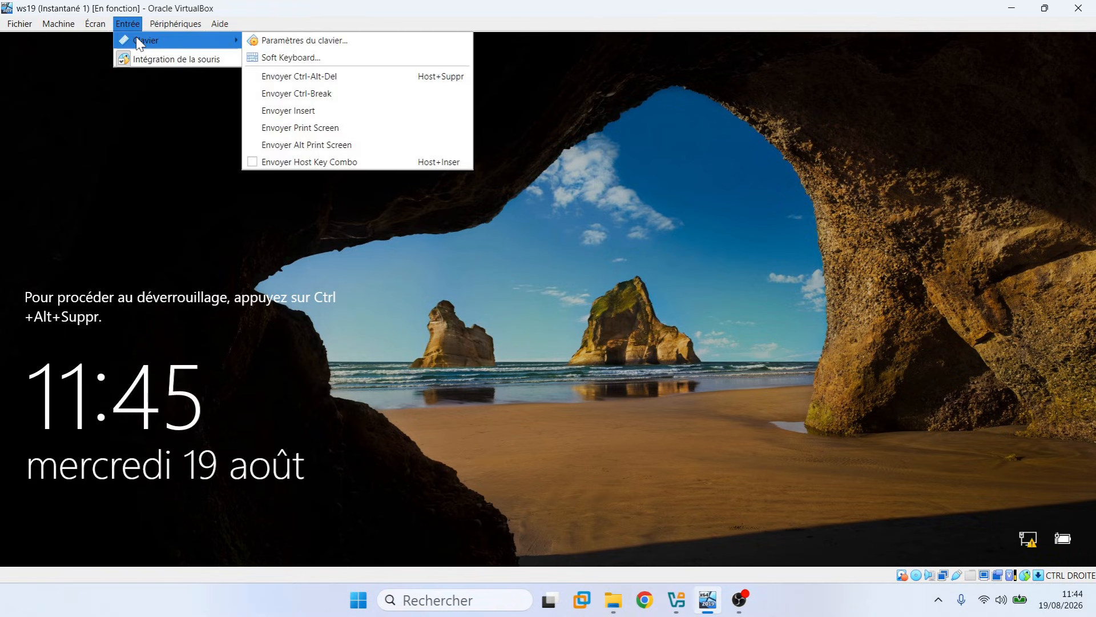
click(299, 78)
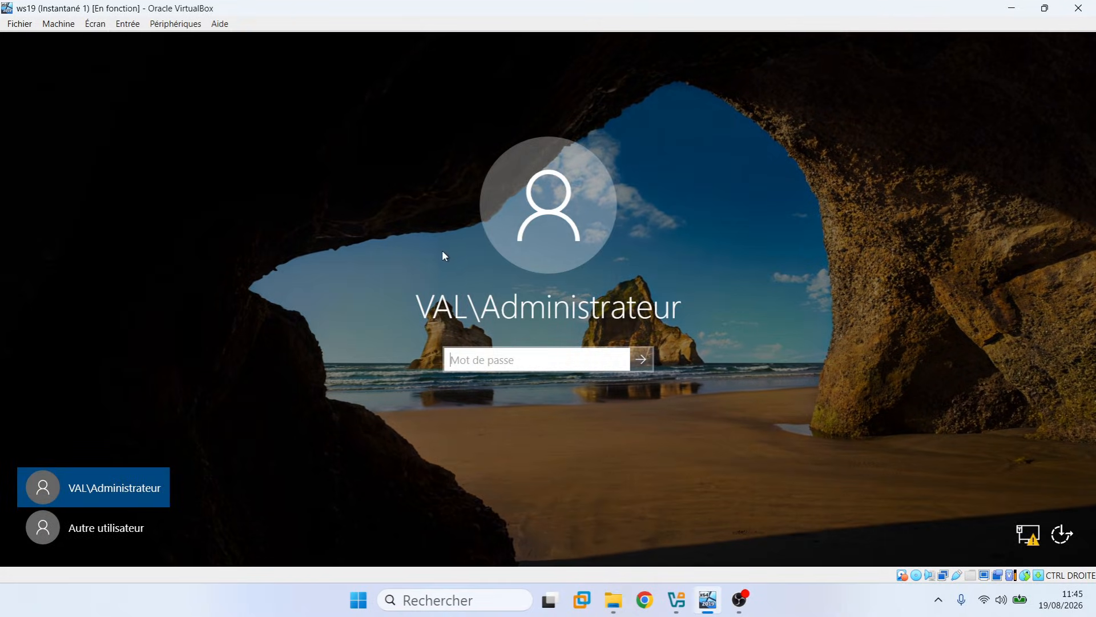
Step: Enter the password of the VAL domain administrator account and sign in to the server
key(Caps_Lock)
text(•••••)
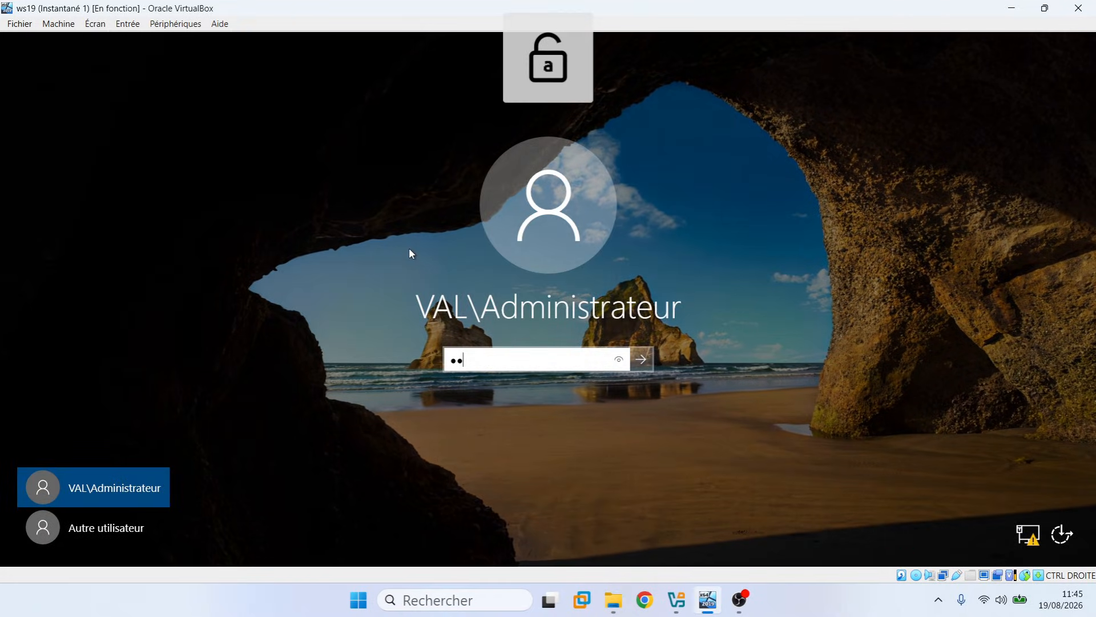
key(Caps_Lock)
text(••••)
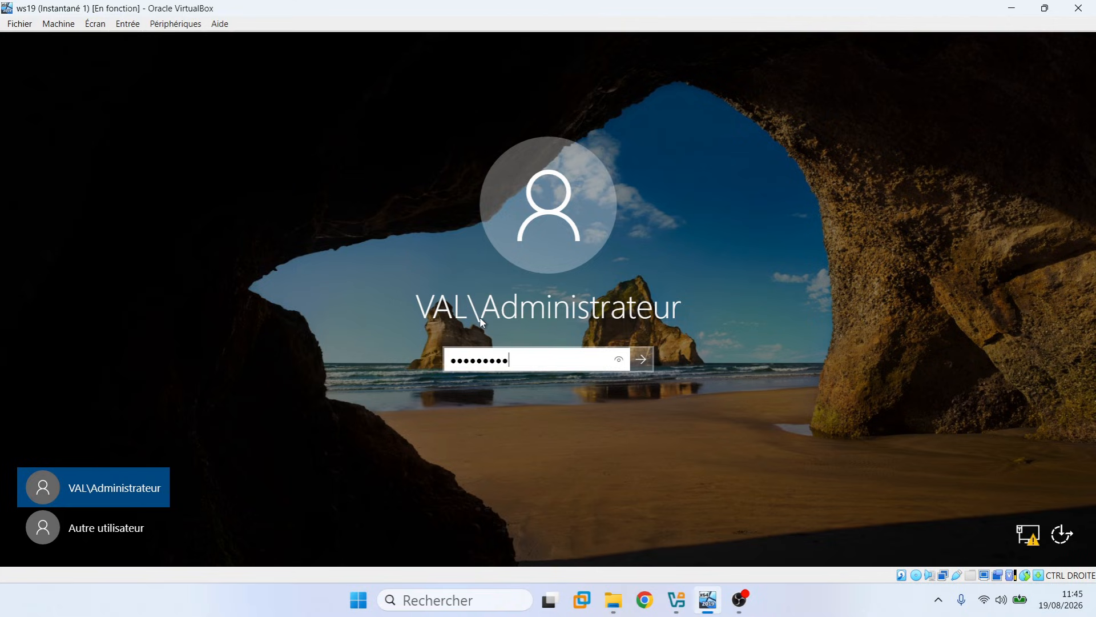
key(Return)
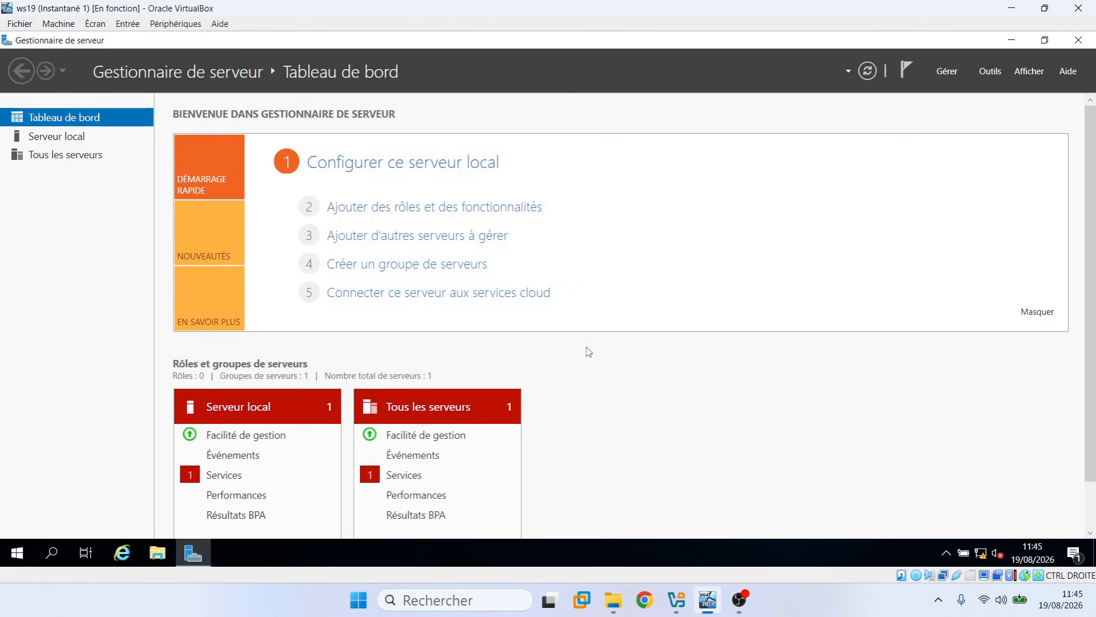
Step: Start the stopped MapsBroker service listed in the service details for all servers, and close the details
click(416, 483)
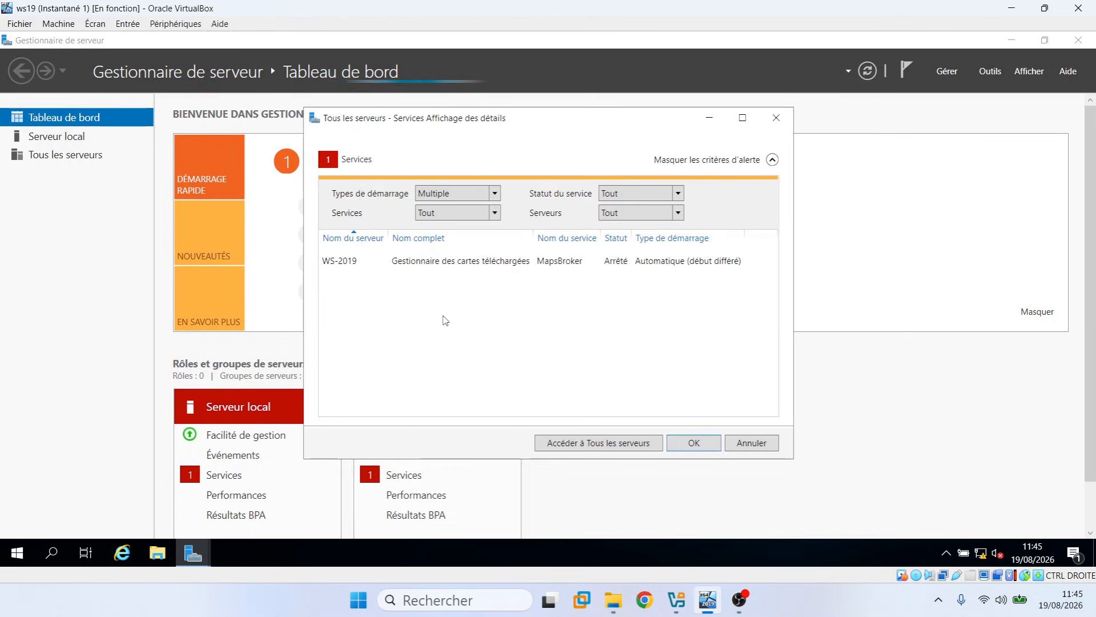
click(440, 262)
right_click(441, 264)
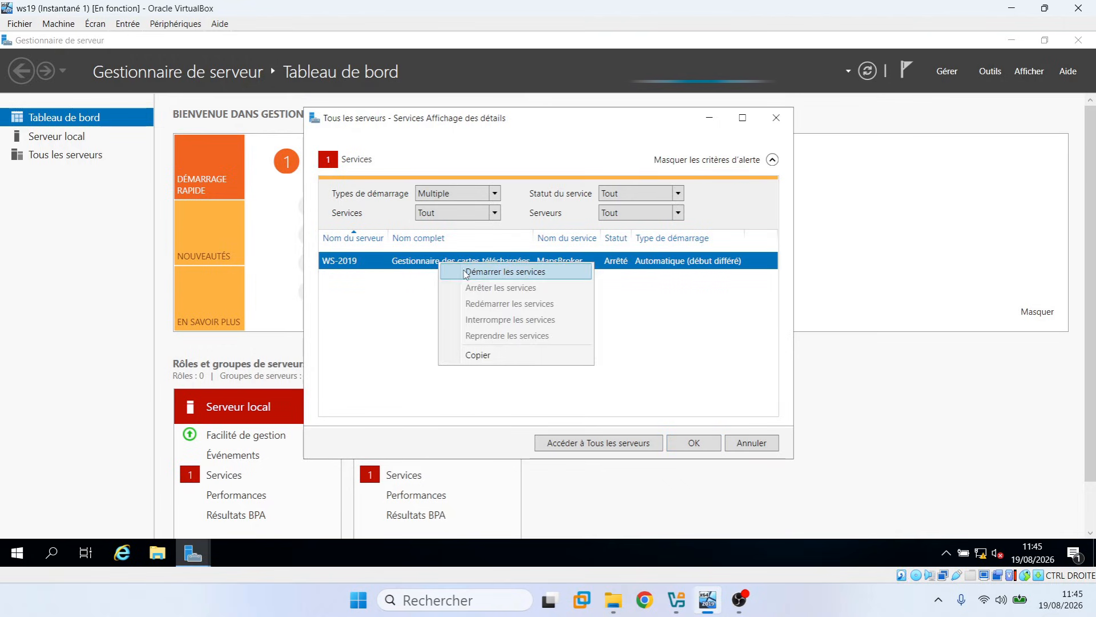
click(465, 270)
click(694, 443)
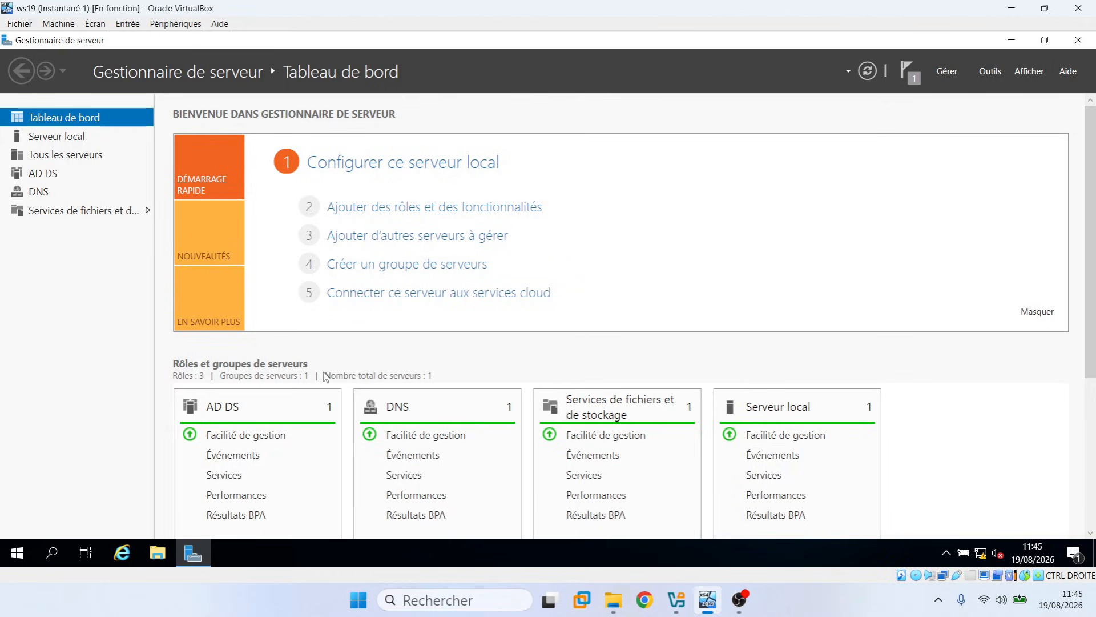
Step: Open the DNS management console from Server Manager and maximize its window
scroll(358, 352, down, 1)
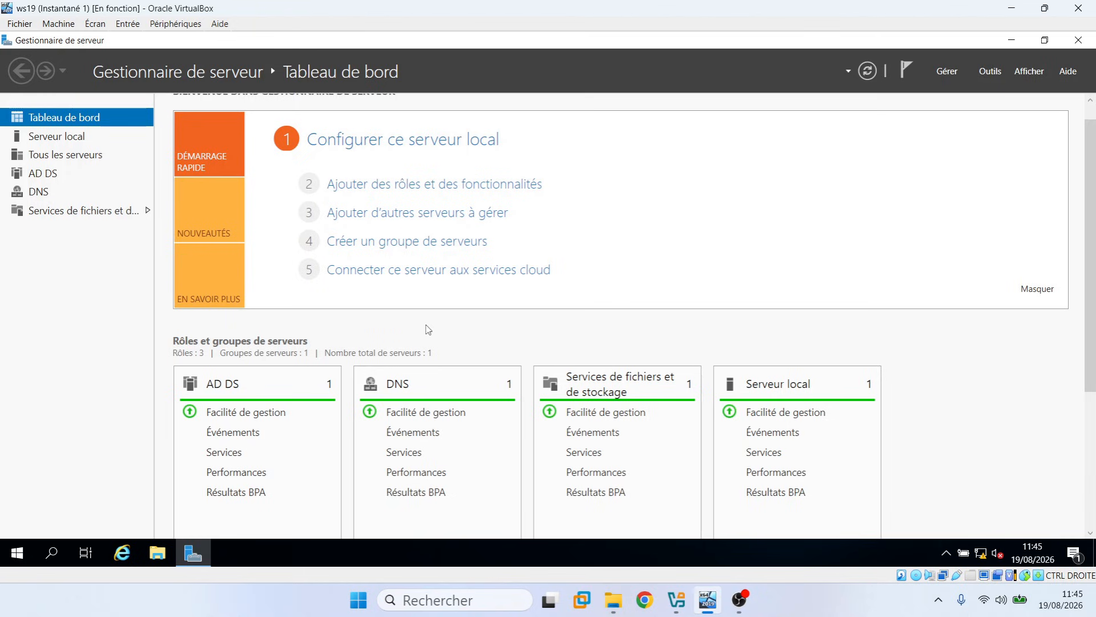
click(991, 73)
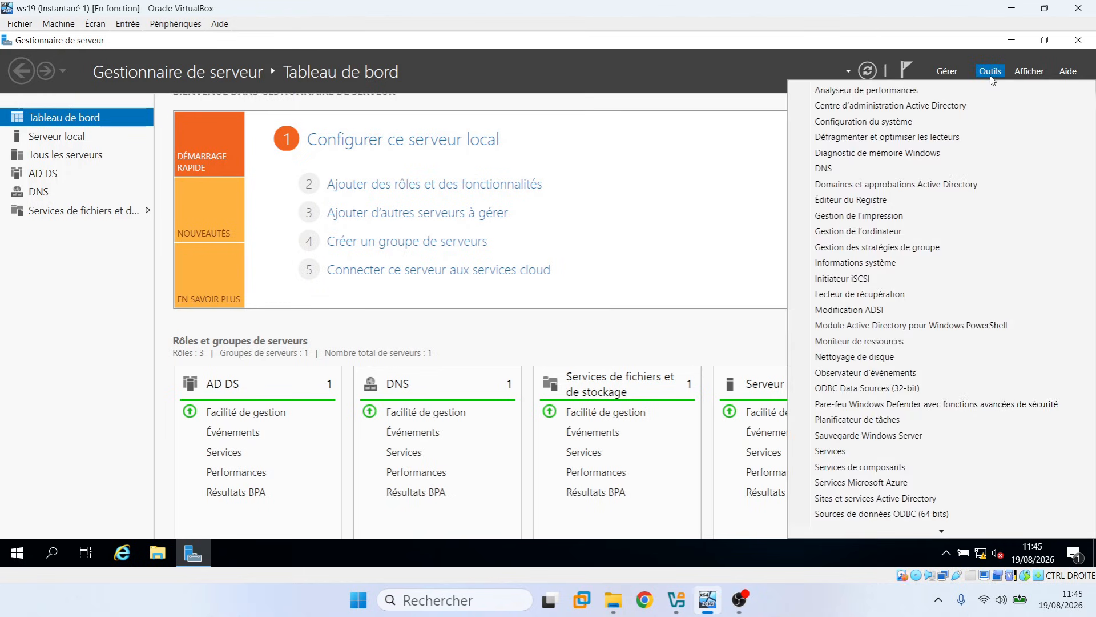
click(850, 175)
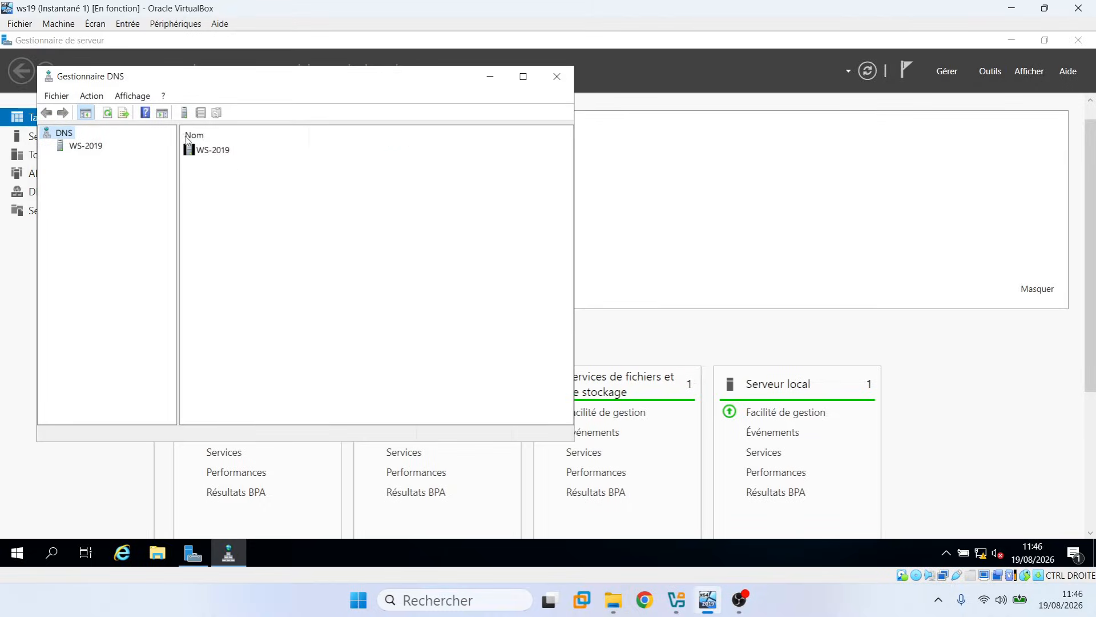
double_click(361, 77)
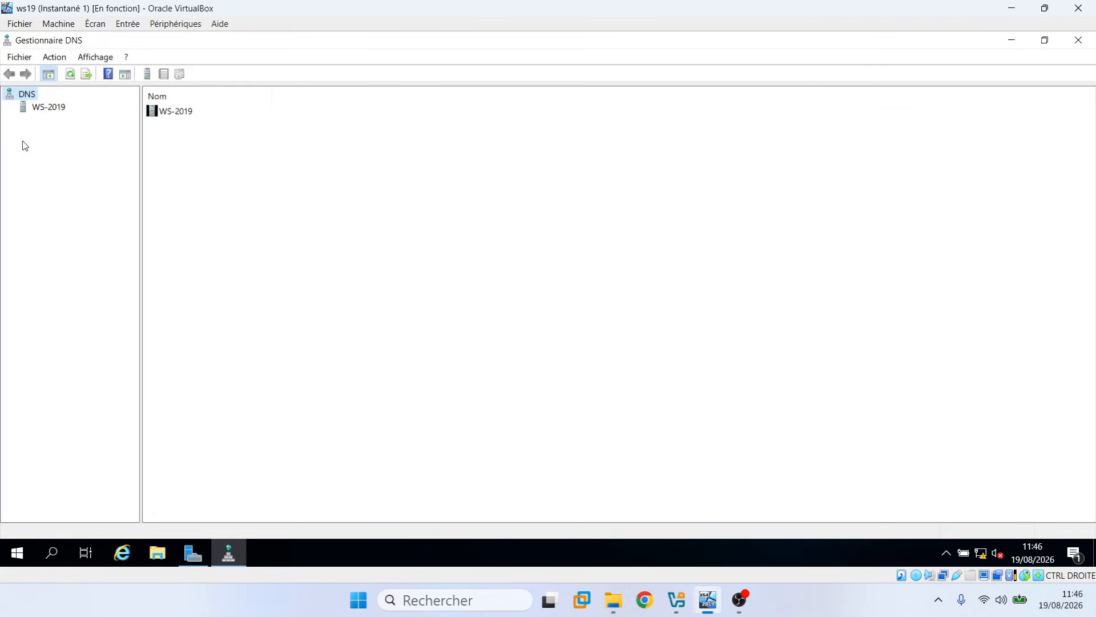
Step: Expand the DNS server WS-2019 and examine its forward and reverse lookup zones
click(164, 112)
click(64, 109)
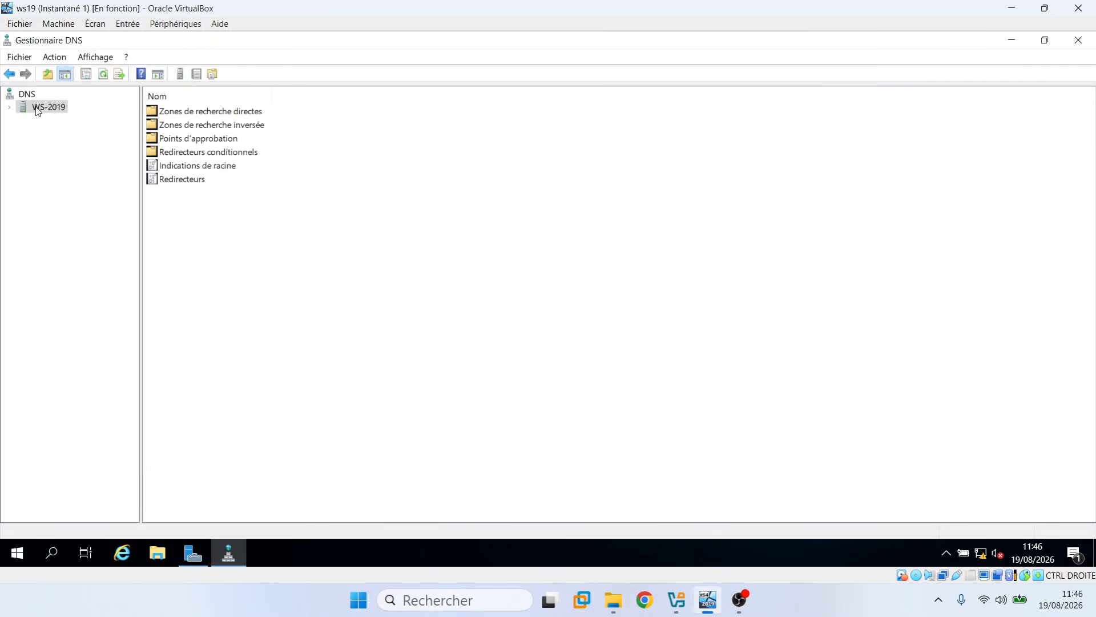
click(10, 107)
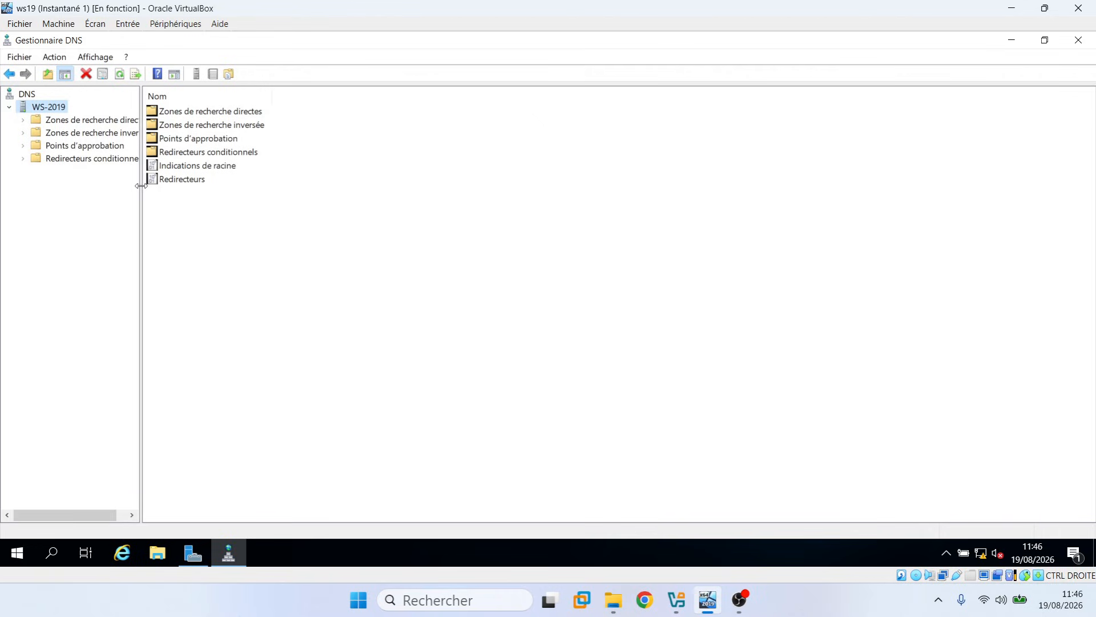
drag(141, 187, 192, 187)
click(93, 125)
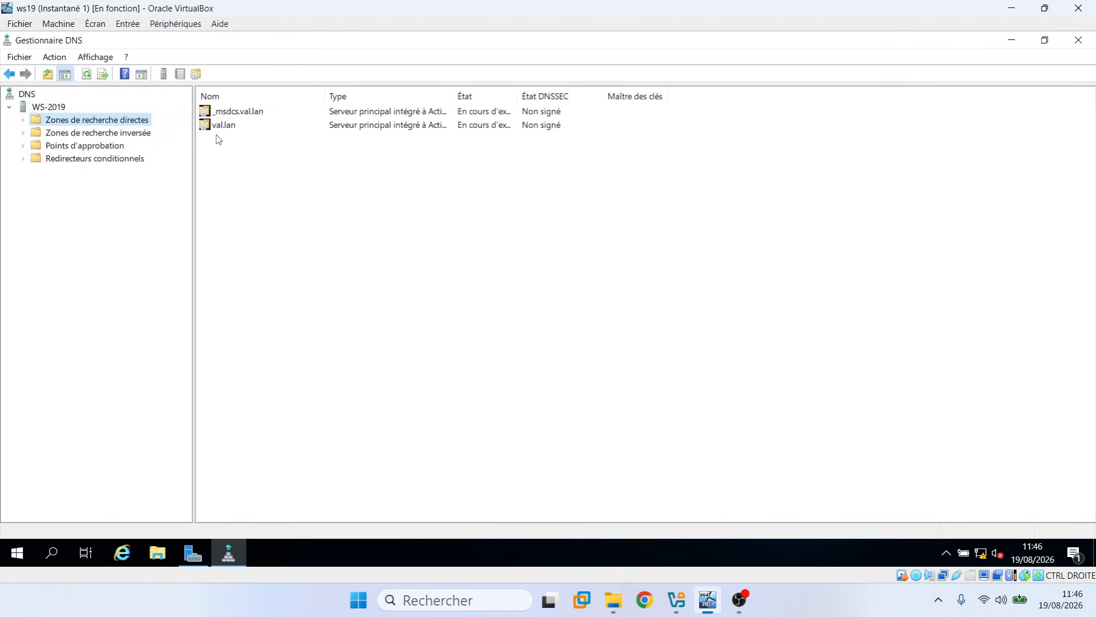
click(137, 136)
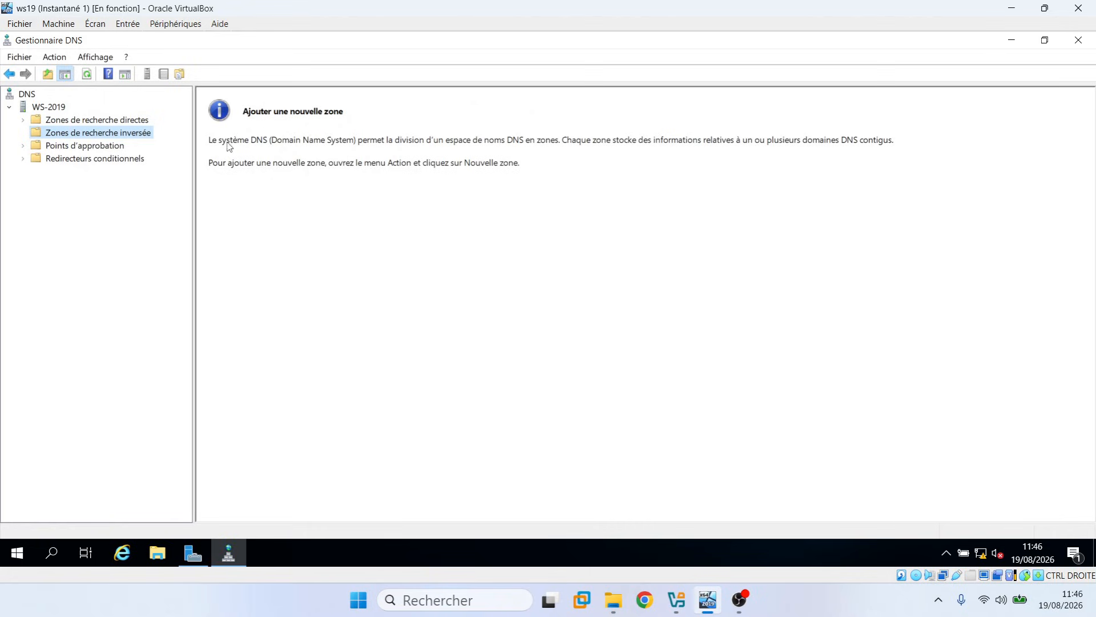
click(361, 146)
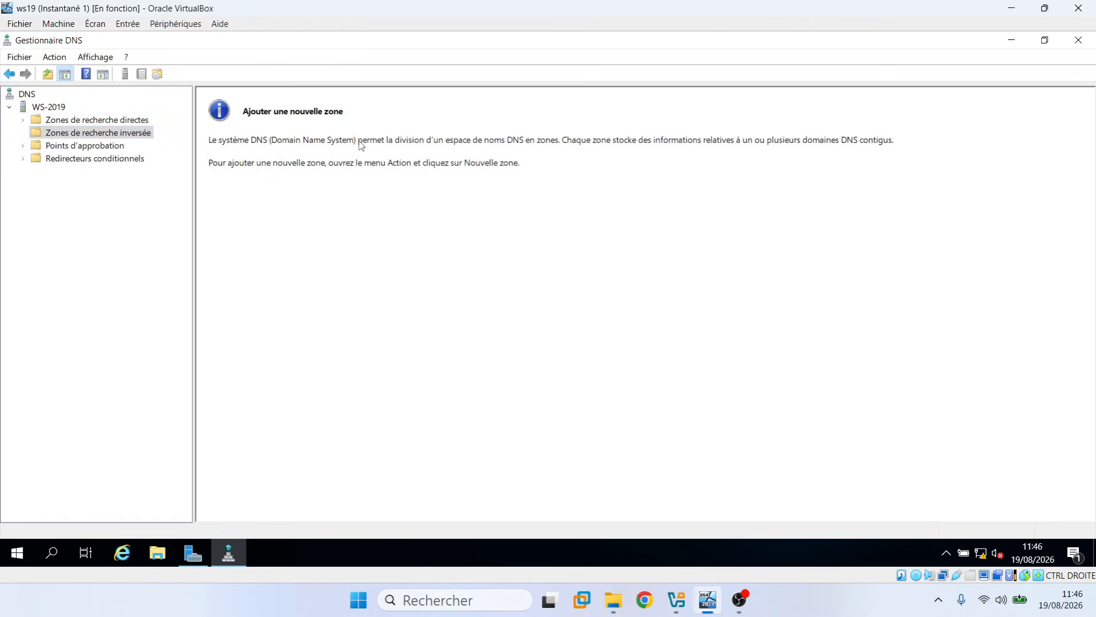
Step: Begin a new AD-integrated primary IPv4 reverse lookup zone, replicated to all DNS servers on domain controllers in the val.lan domain
right_click(140, 136)
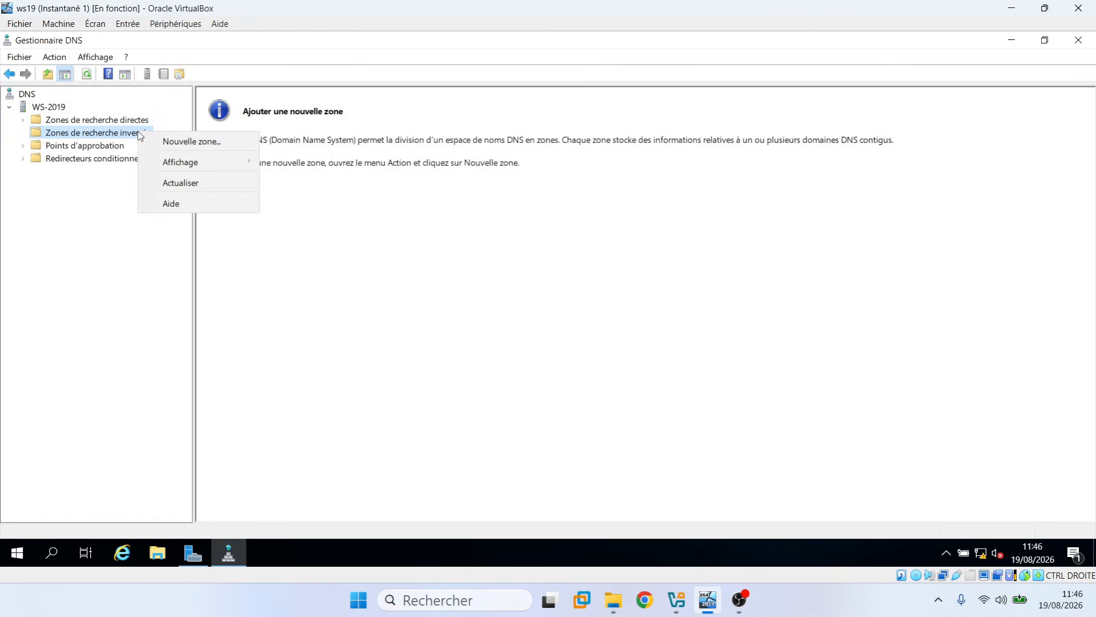
click(173, 143)
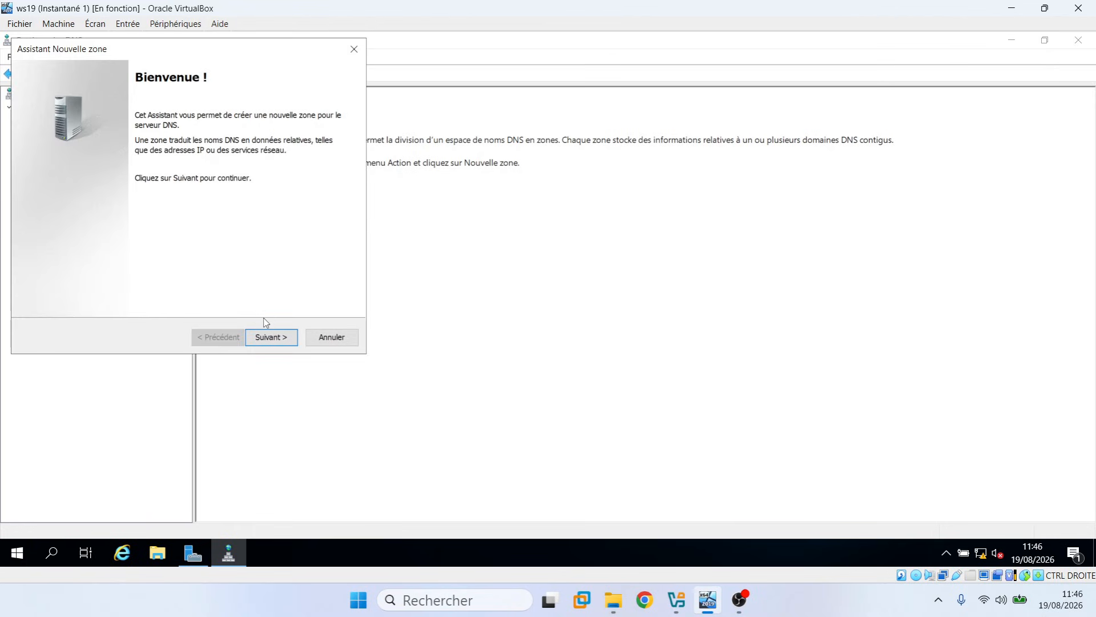
click(271, 337)
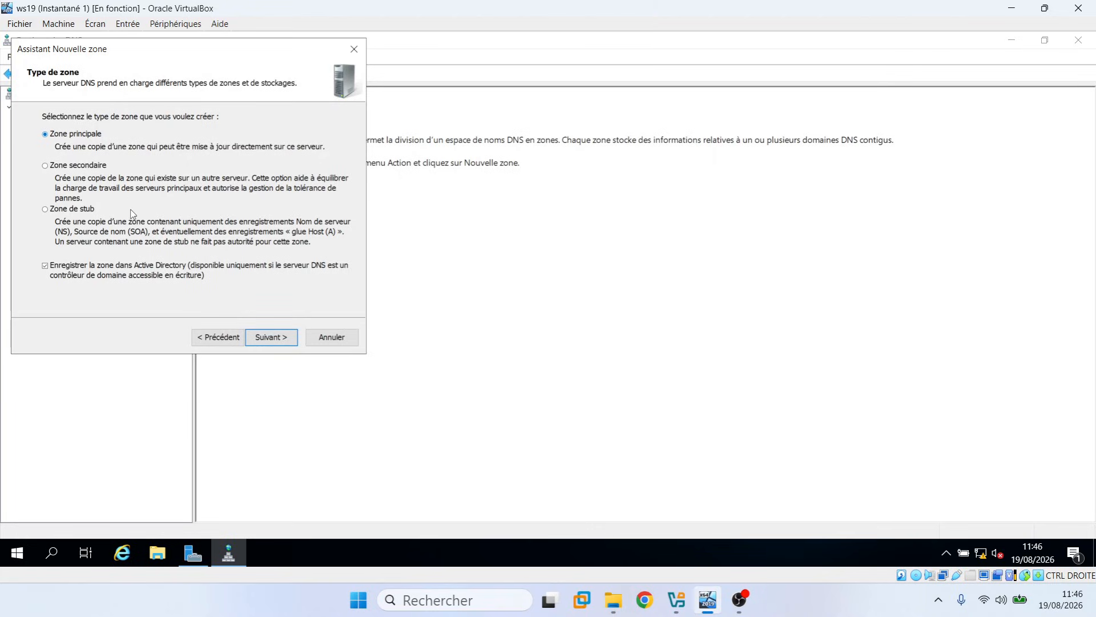
click(273, 337)
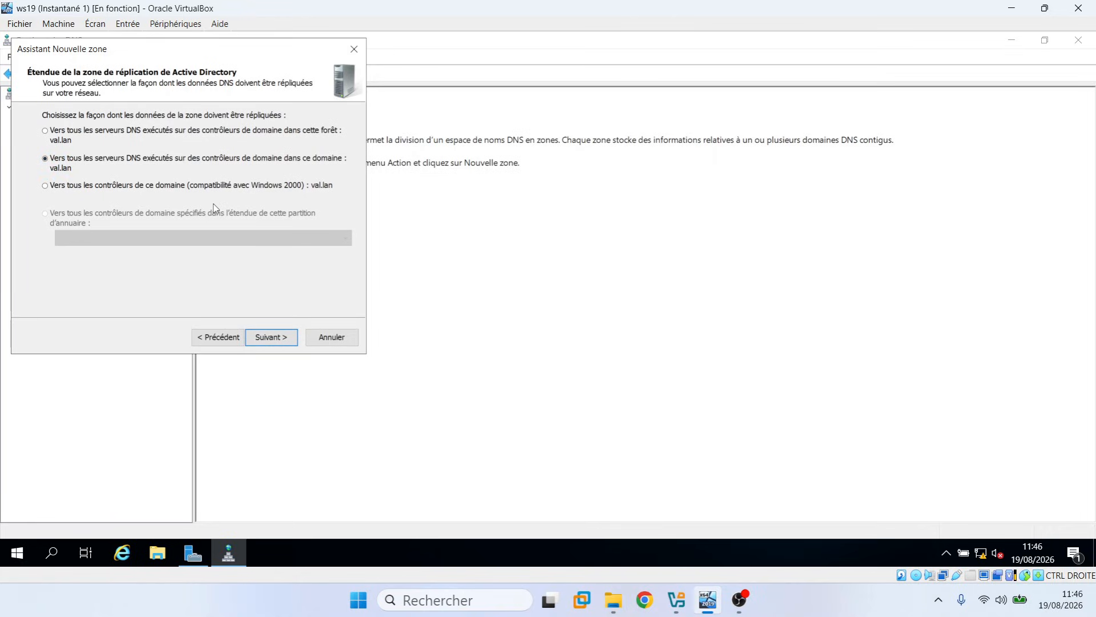
click(277, 339)
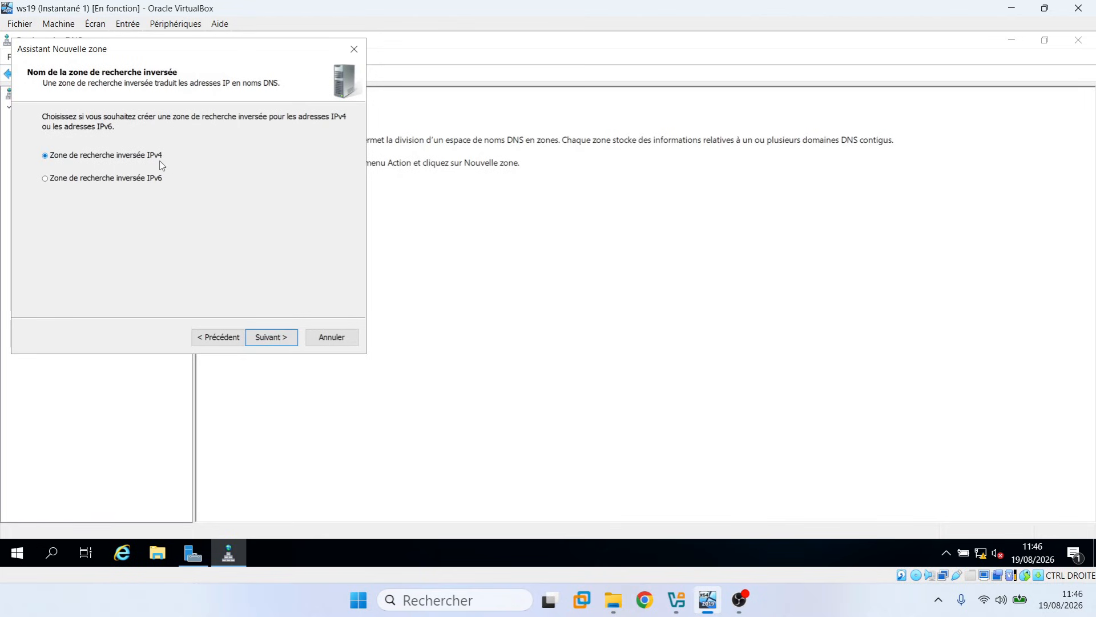
click(274, 338)
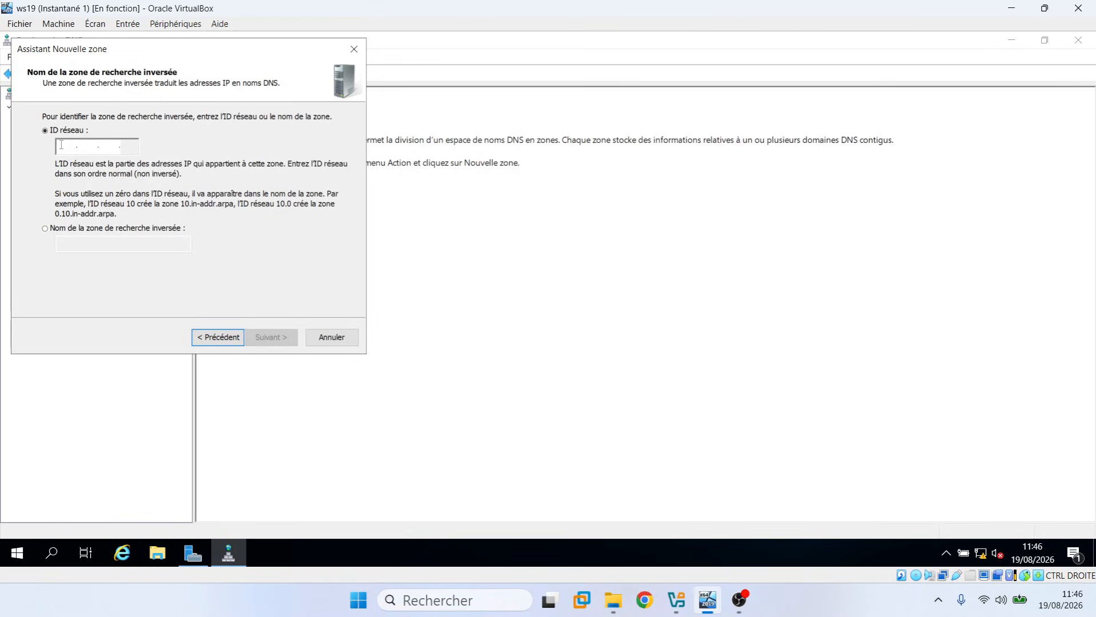
Step: Set the reverse zone's network ID to 10.0.2, allow only secure dynamic updates, and create the zone
text(10.0.2.)
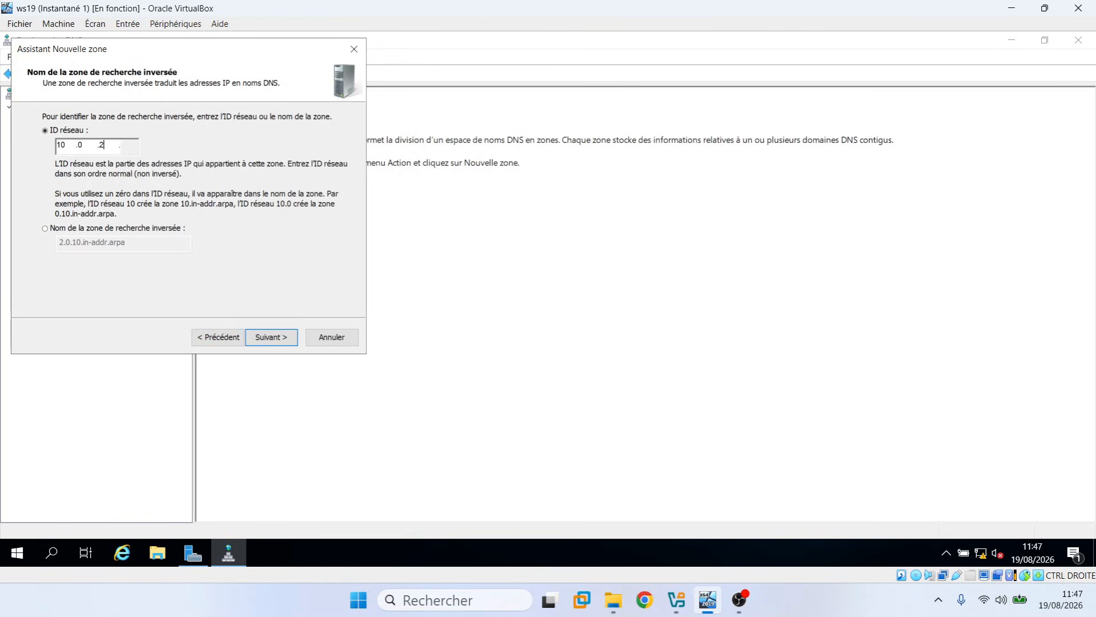
click(271, 337)
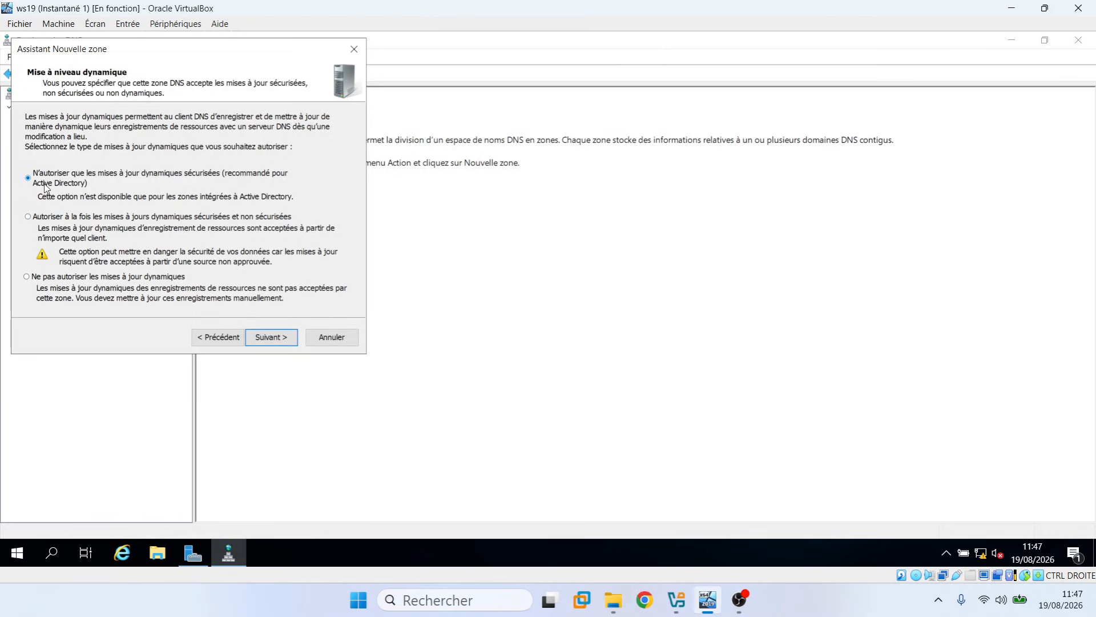
click(281, 338)
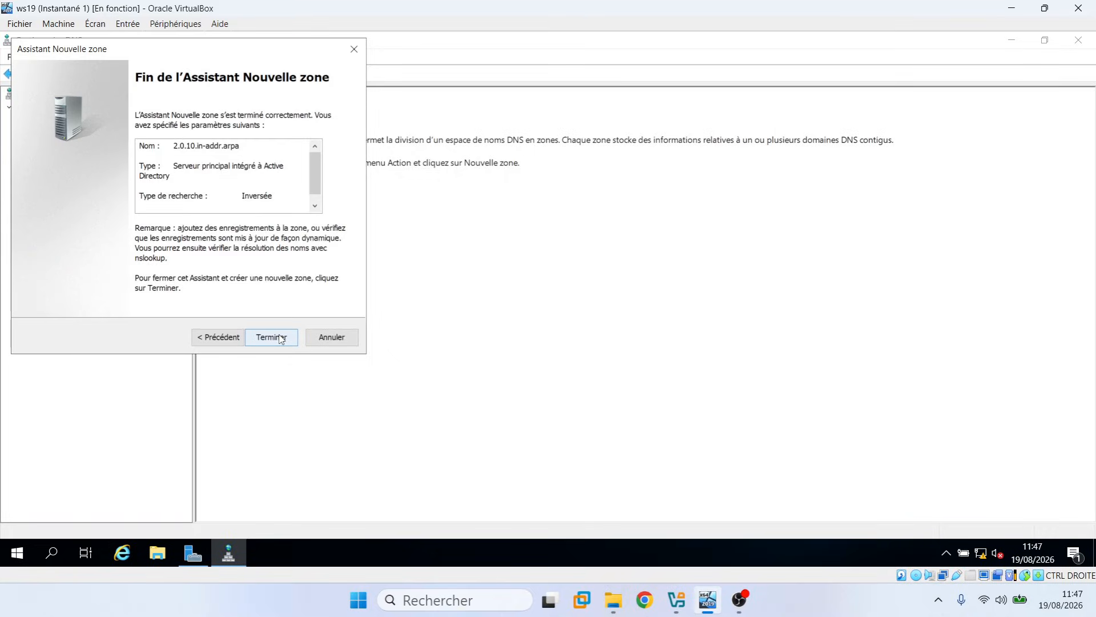
click(280, 338)
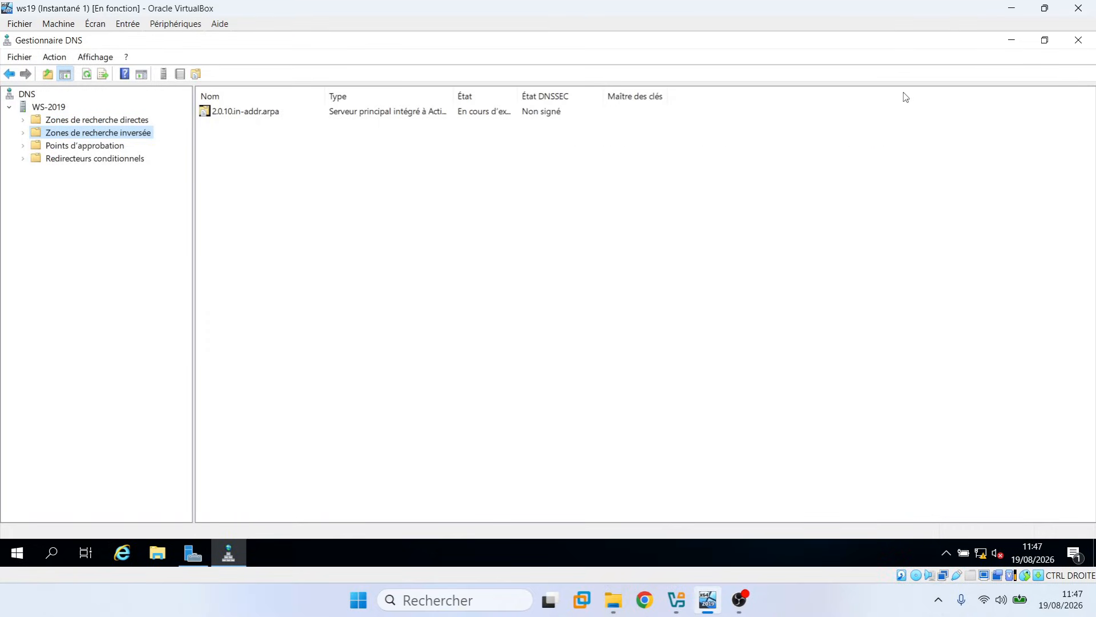
Step: Minimize the DNS console and begin a role-based installation of roles and features on WS-2019.val.lan from Server Manager
click(1011, 40)
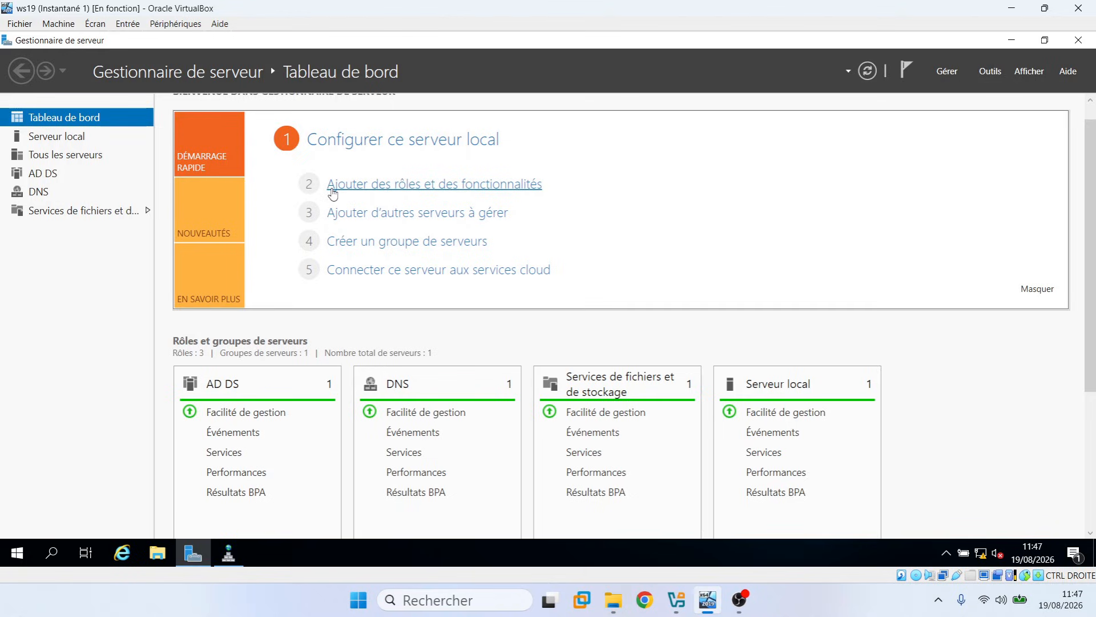
click(420, 185)
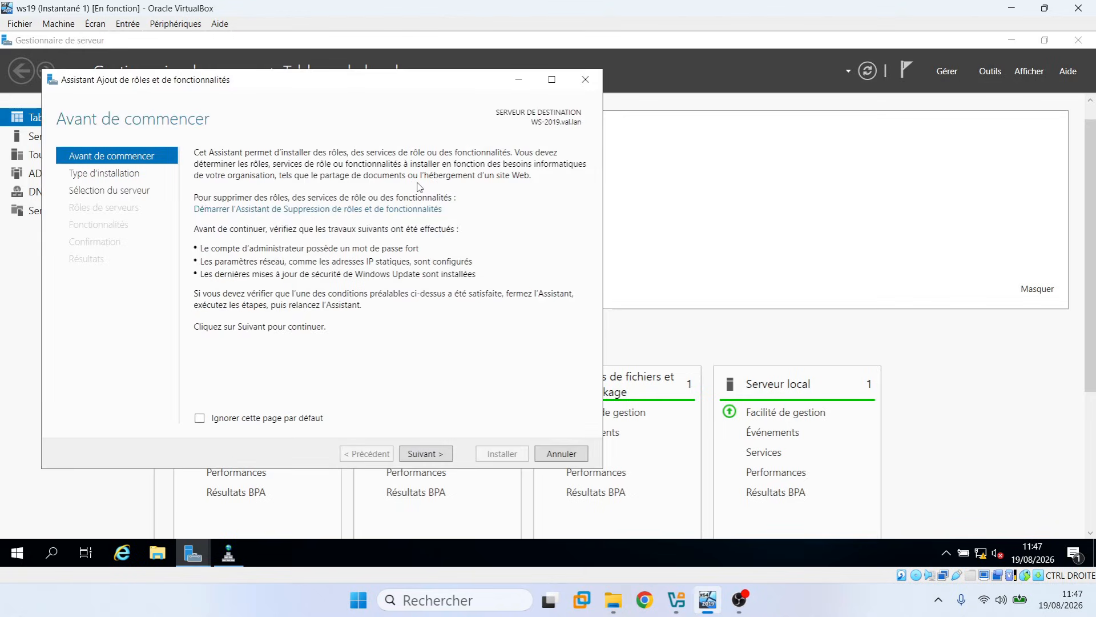
click(433, 454)
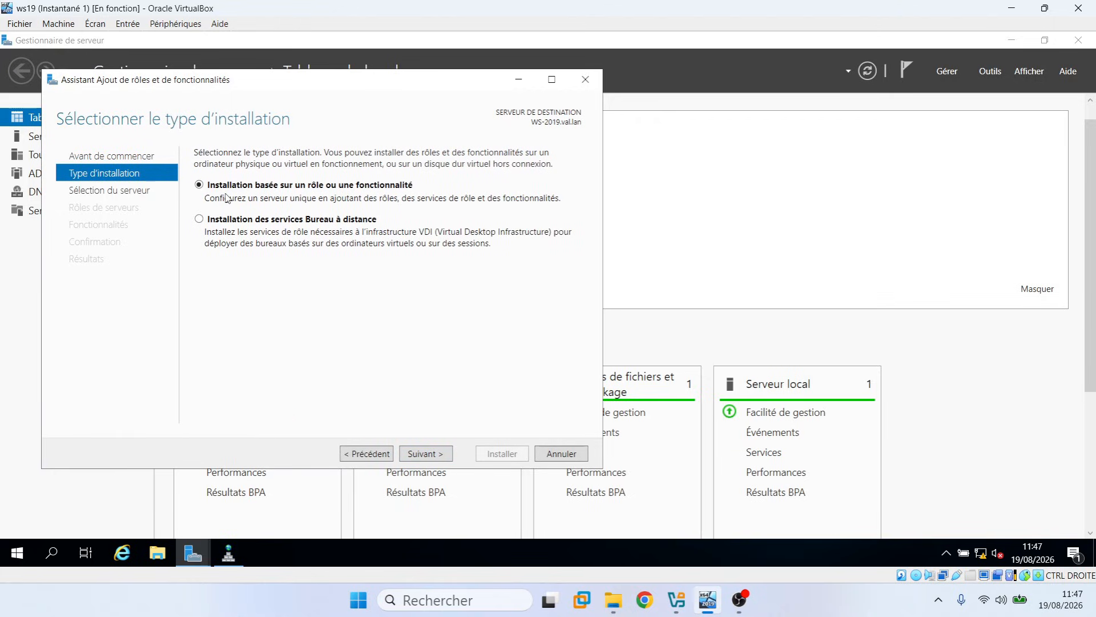
click(440, 457)
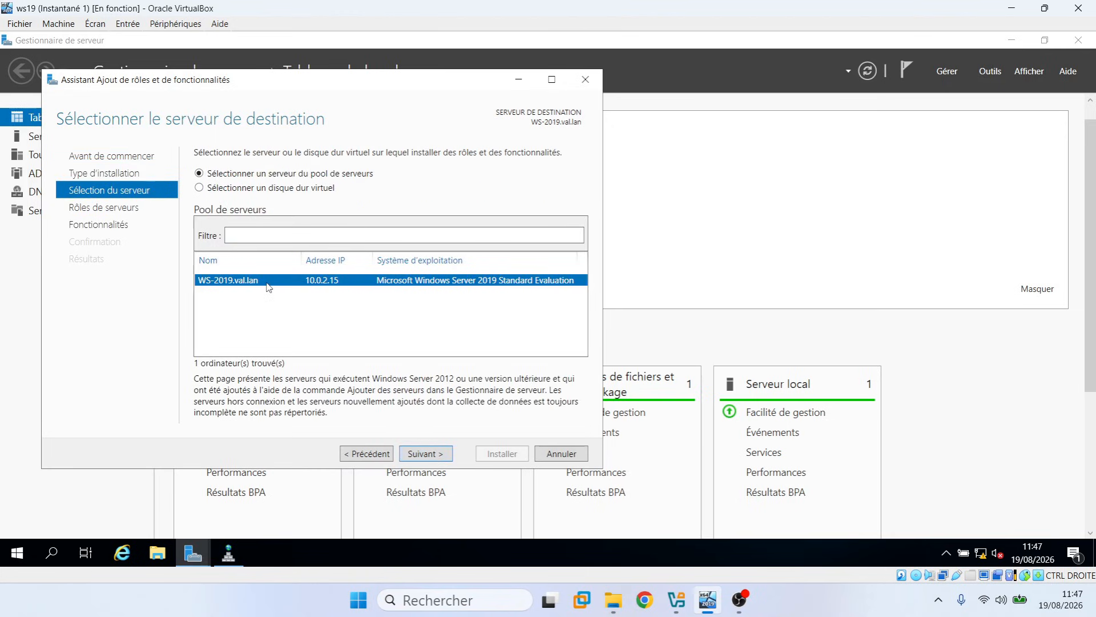
click(433, 460)
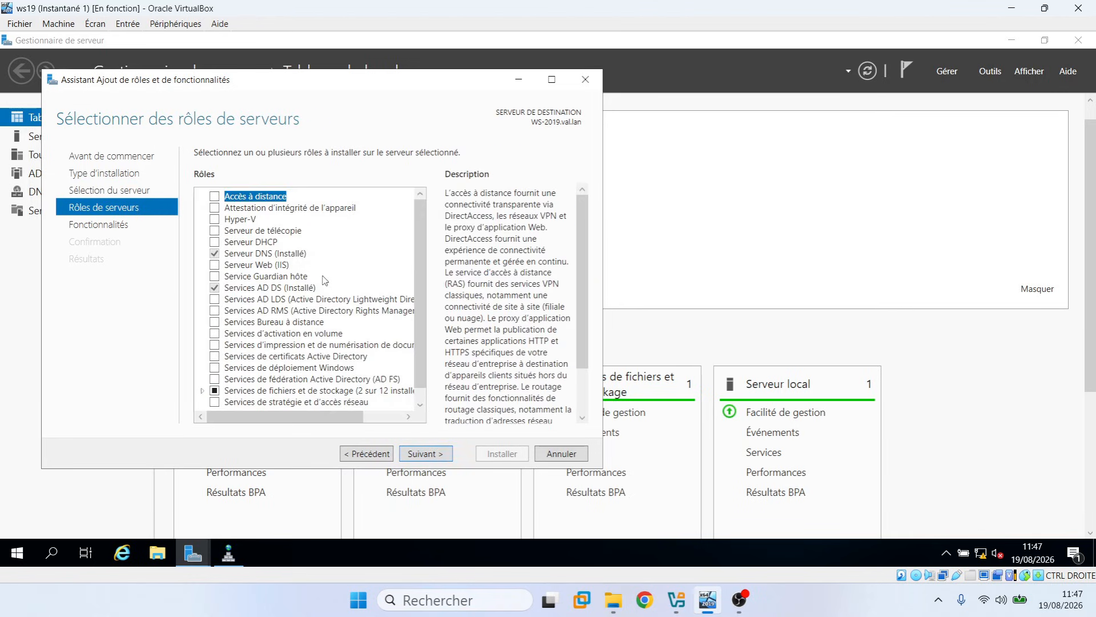
Step: Select the DHCP Server role with its management tools, continue past the validation results, and keep the default features
click(215, 242)
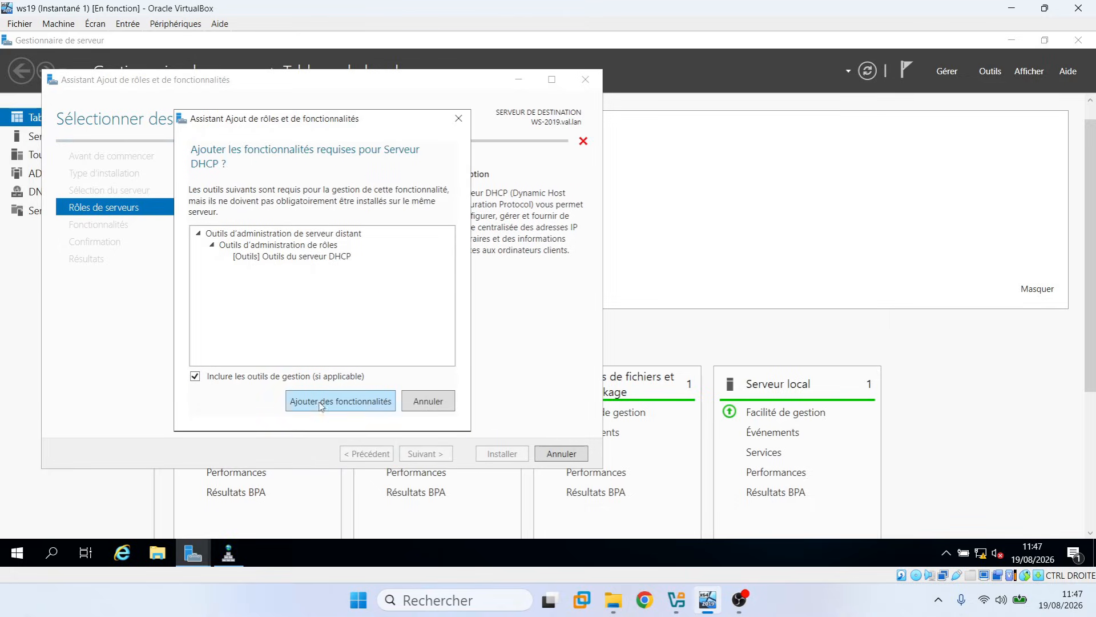
click(338, 403)
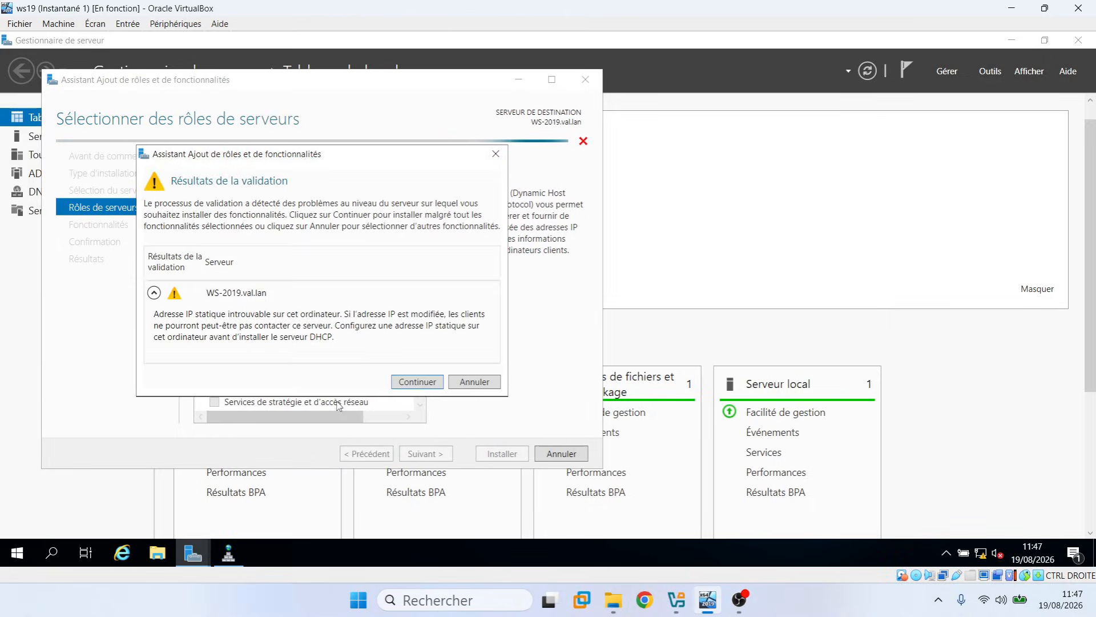
click(415, 382)
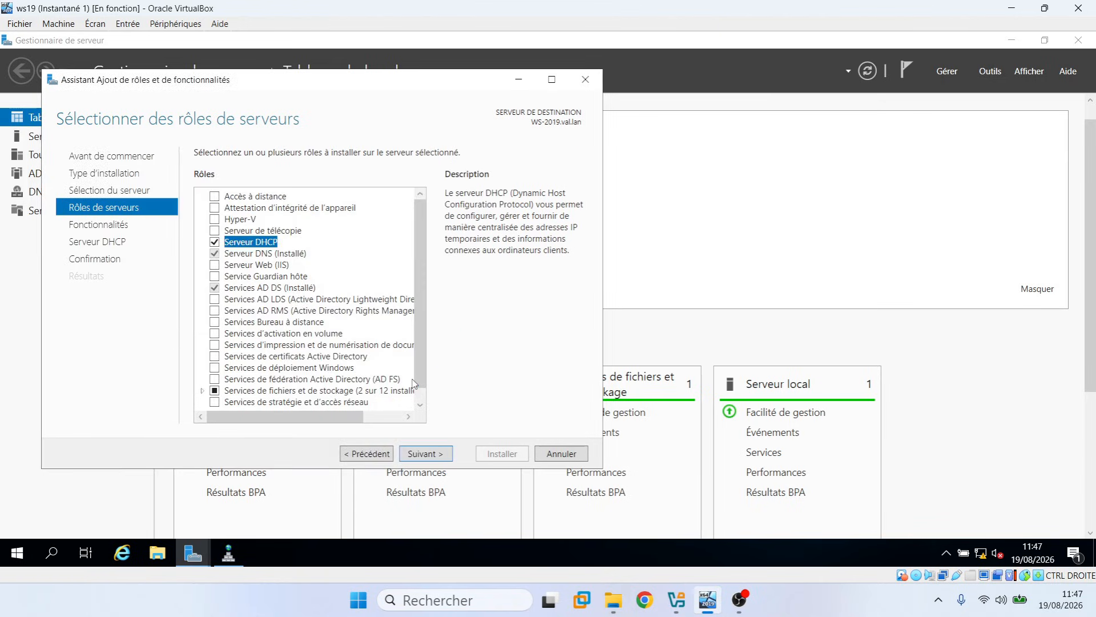
click(426, 453)
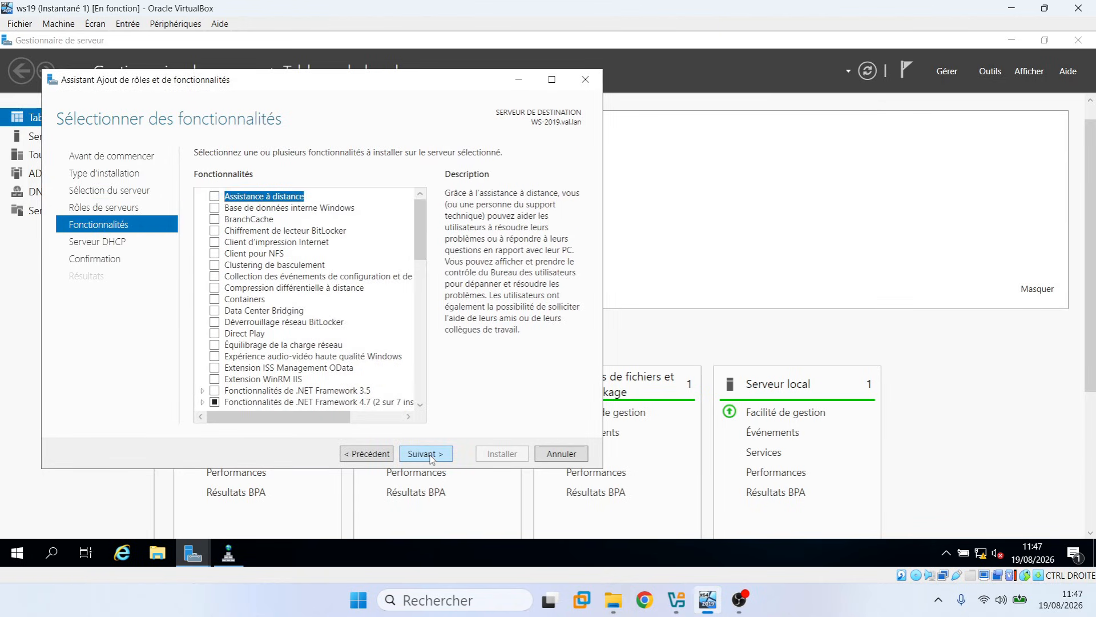
click(430, 457)
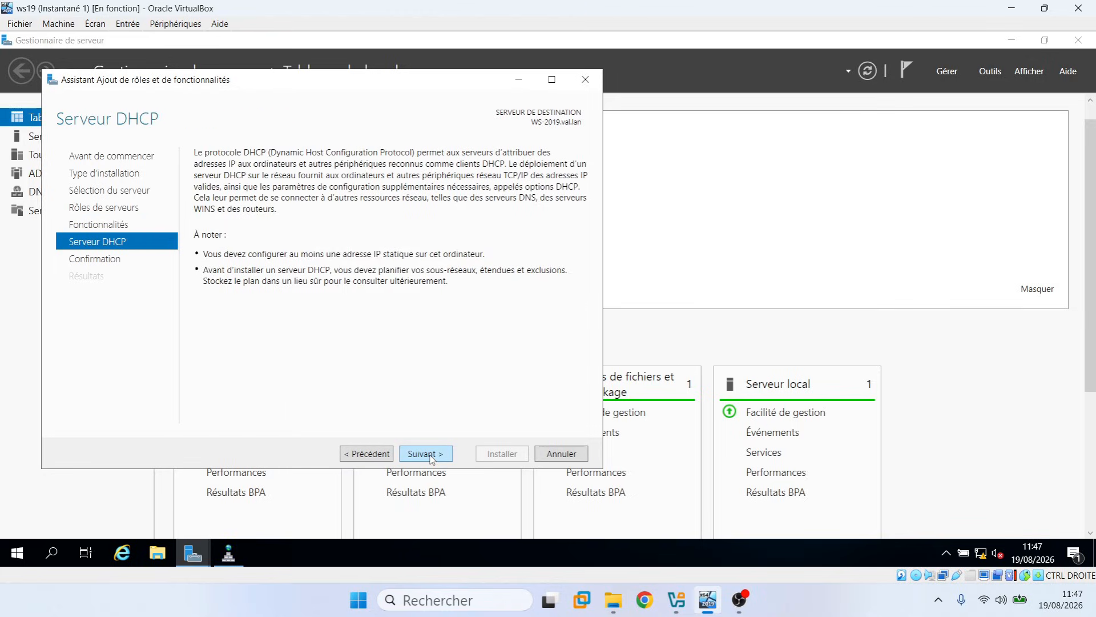
Step: Install the DHCP Server role and complete its post-installation configuration, authorizing the server in AD DS with the preselected domain administrator credentials
click(430, 456)
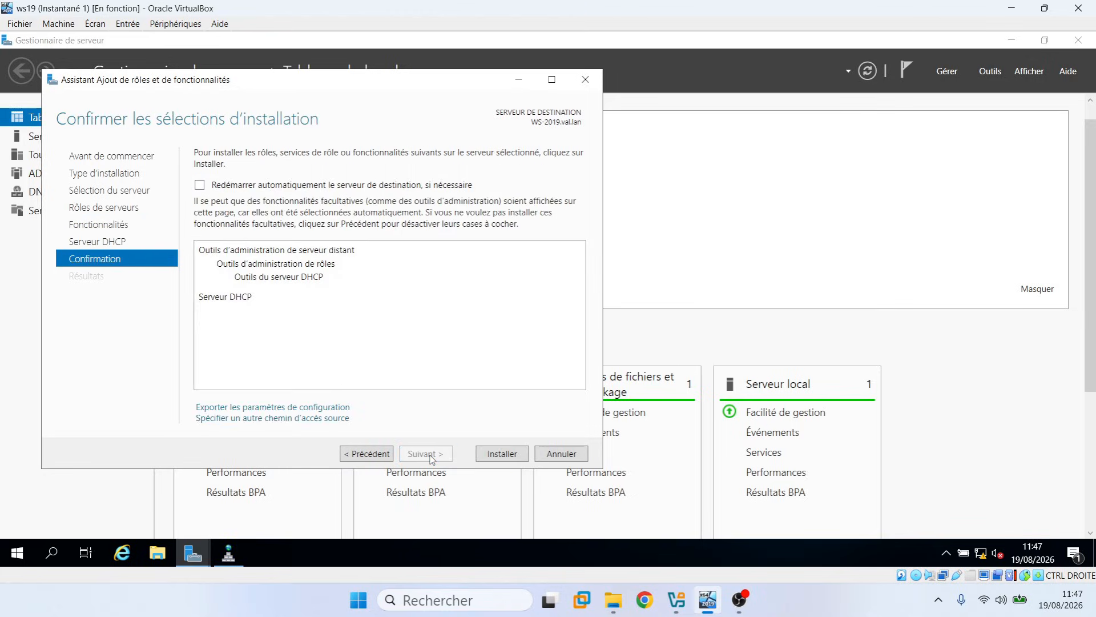
click(499, 455)
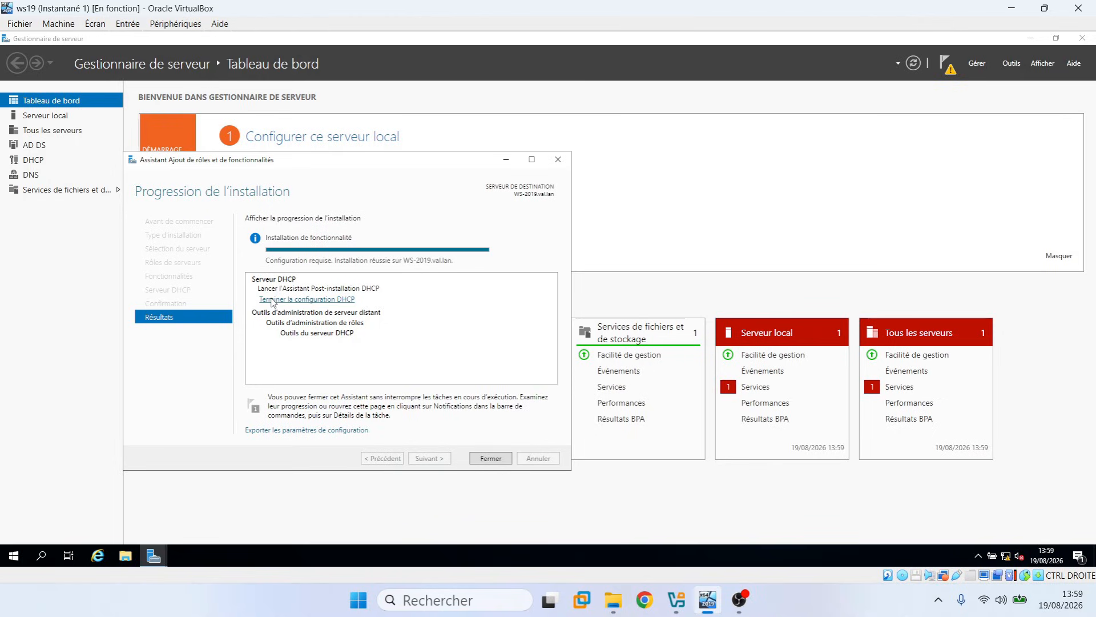
click(272, 301)
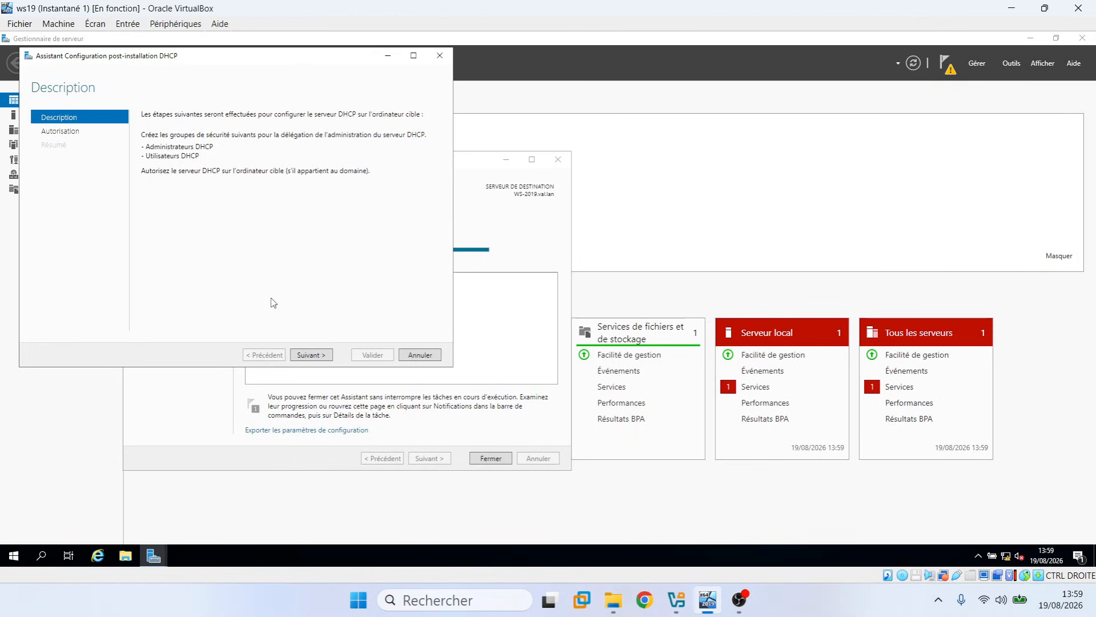
click(323, 357)
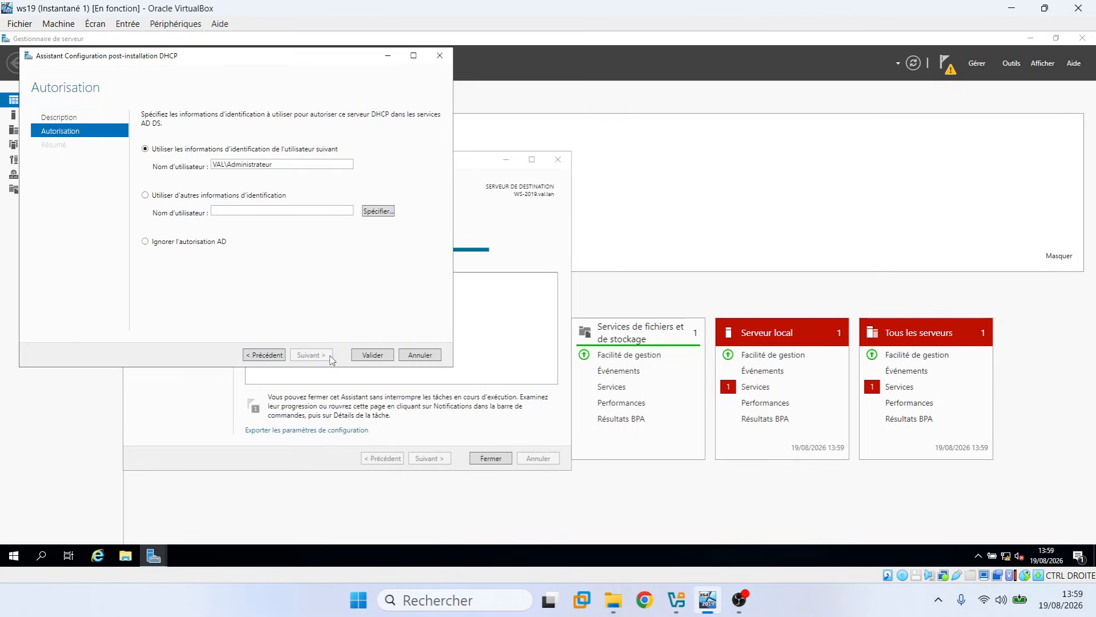
click(362, 356)
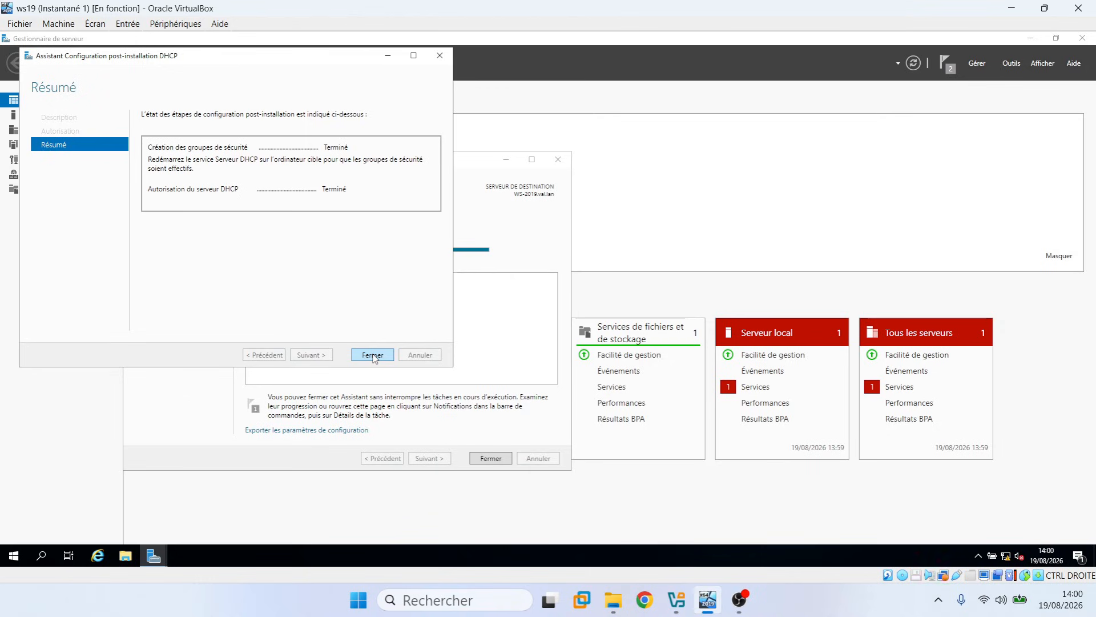
click(372, 355)
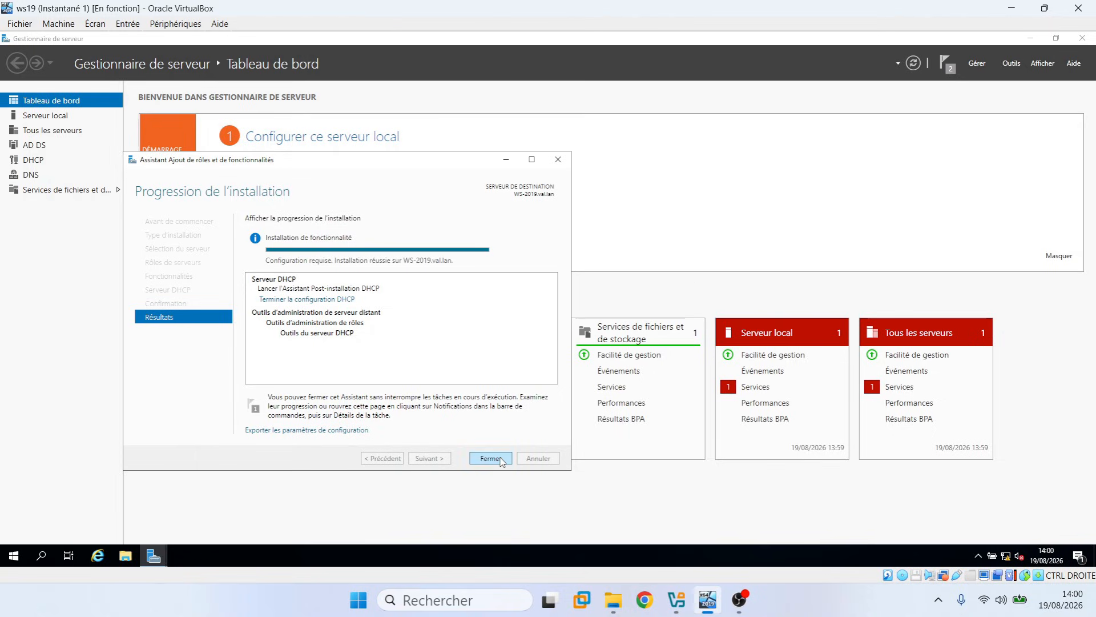
click(491, 458)
Step: Refresh the Server Manager dashboard and remove the feature installation and post-deployment configuration tasks from the notifications
click(946, 67)
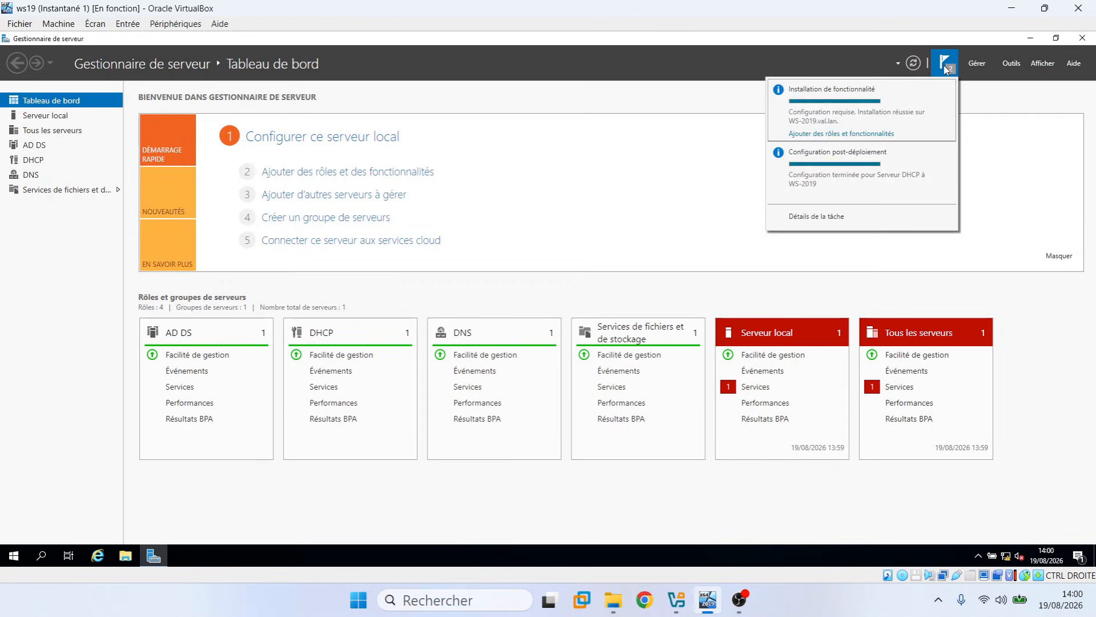
click(913, 63)
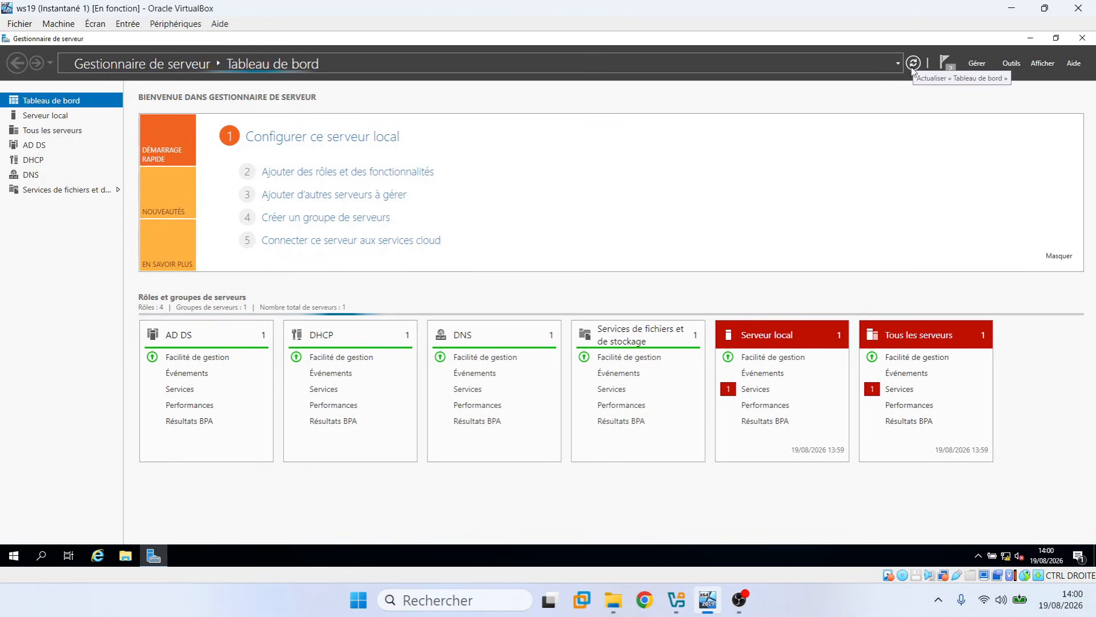
click(946, 64)
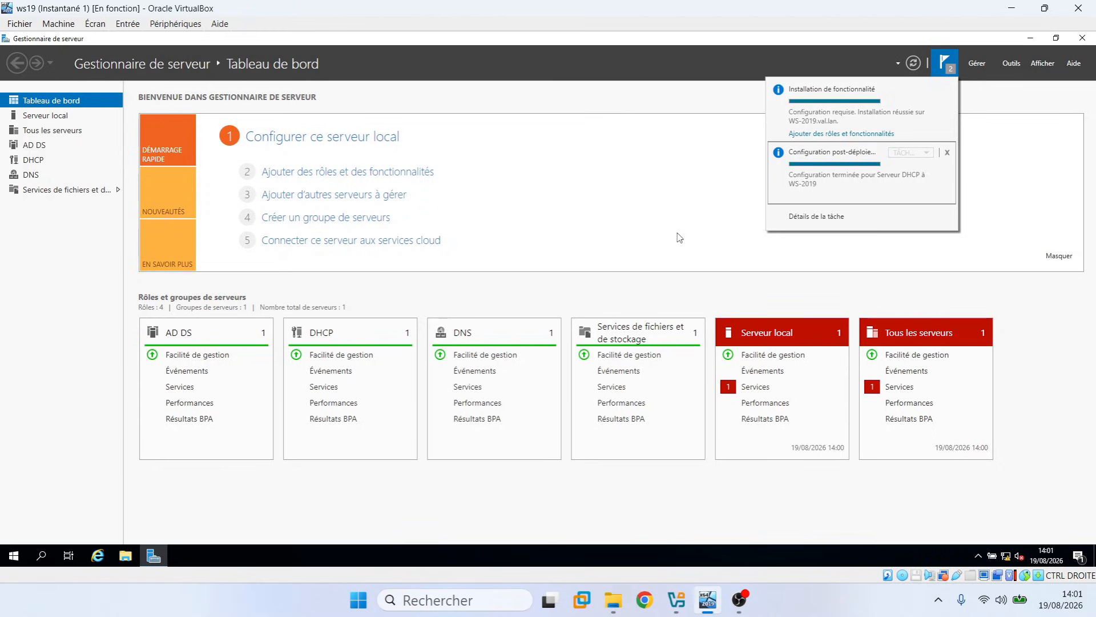
mouse_move(928, 117)
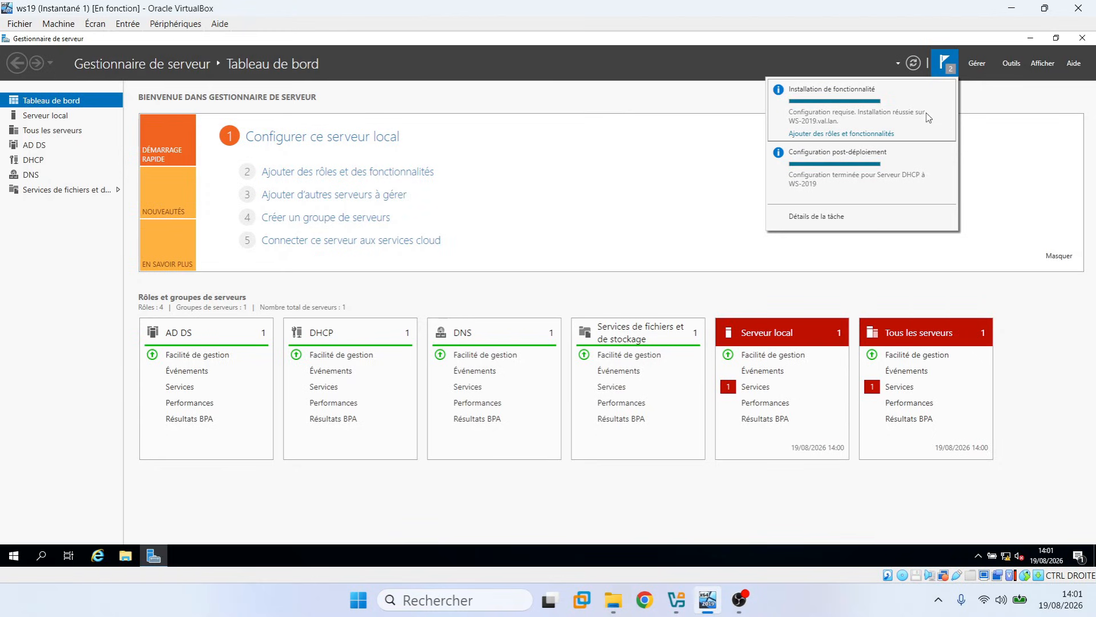
click(947, 90)
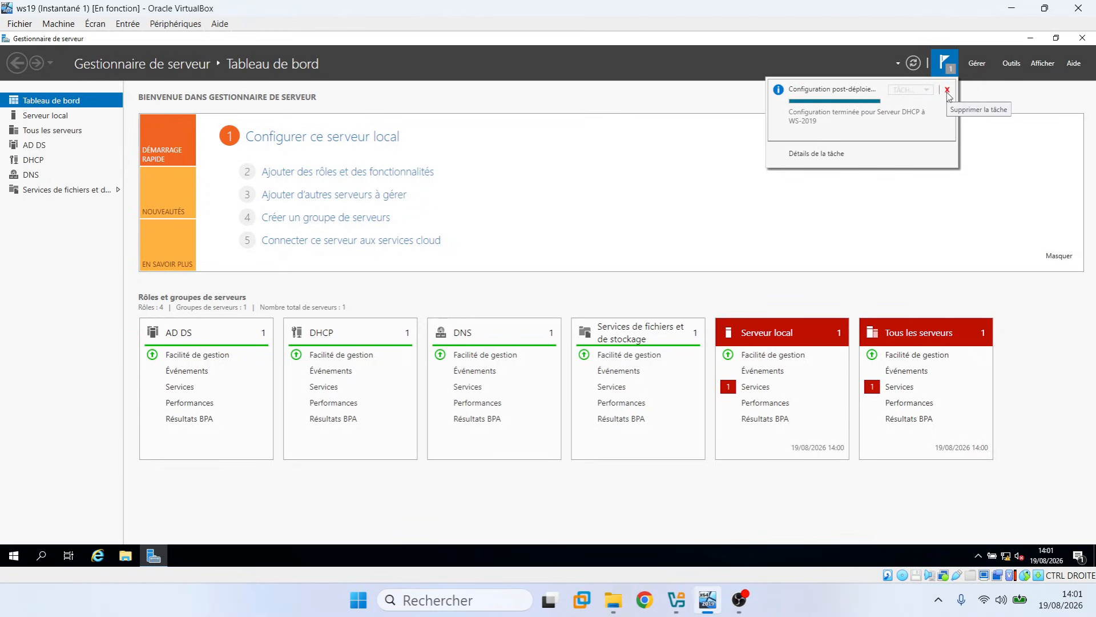
click(947, 90)
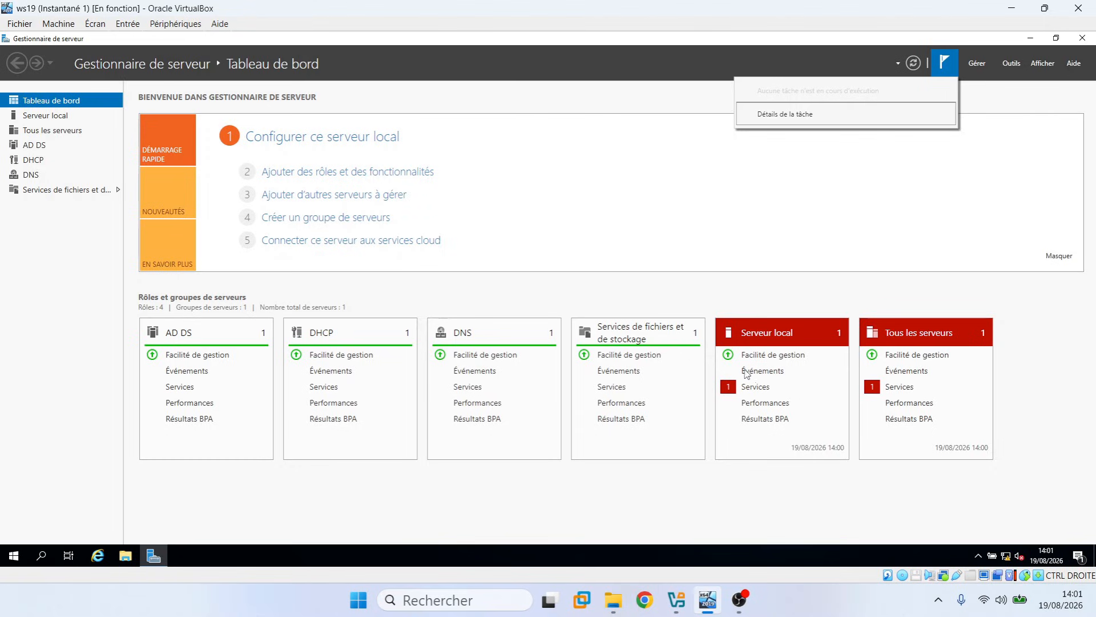
Step: Start the stopped MapsBroker service on WS-2019 from the local server's service alert details, and close the details
click(758, 389)
click(759, 388)
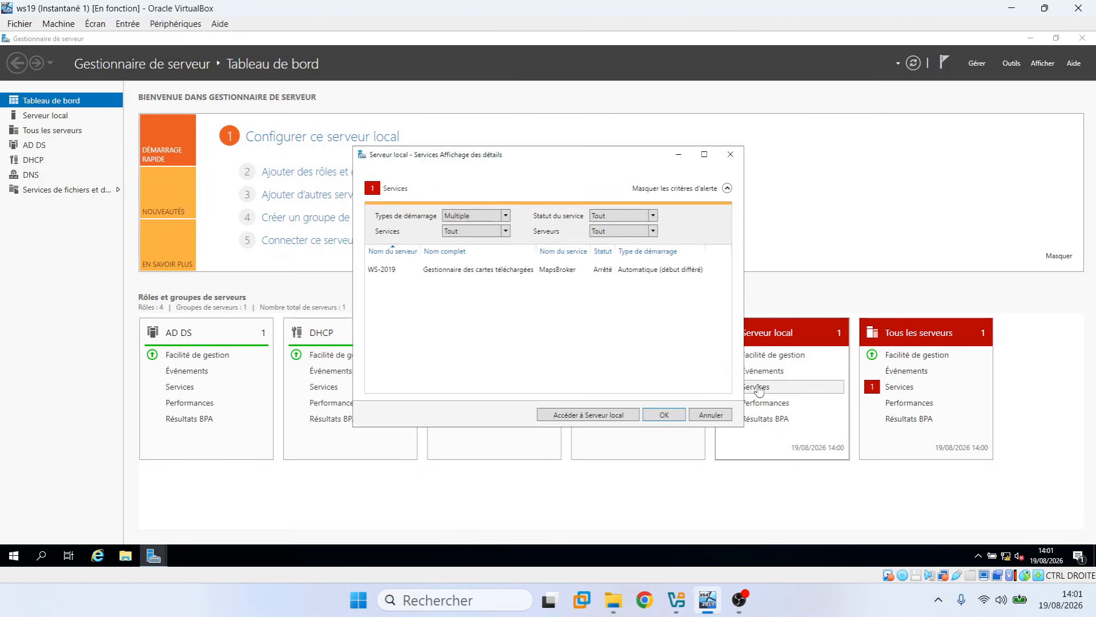
right_click(495, 270)
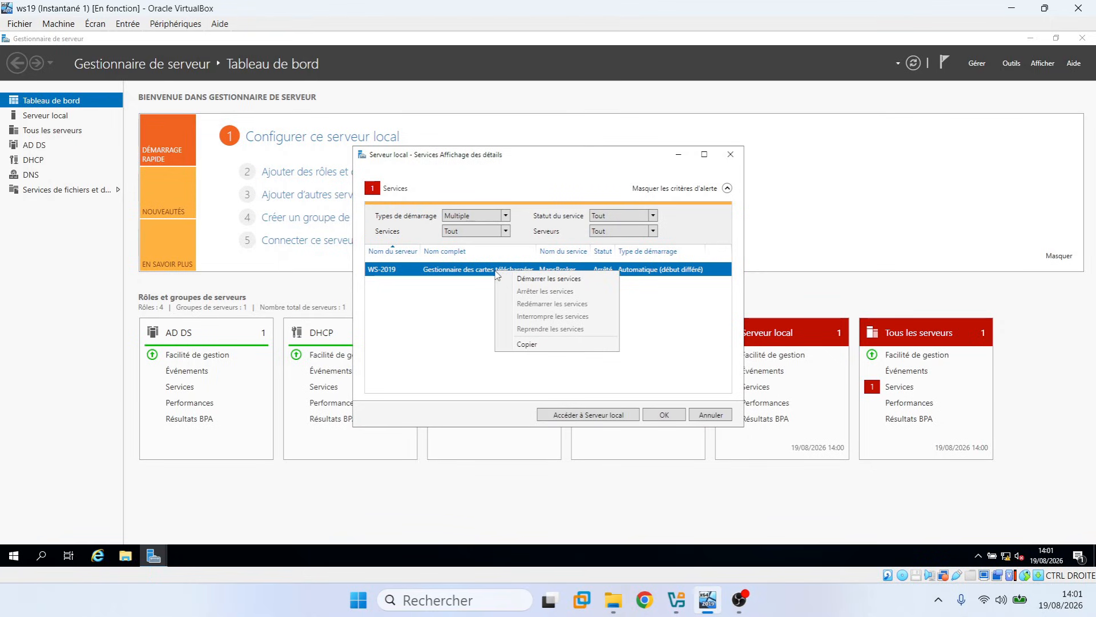
click(520, 278)
click(666, 415)
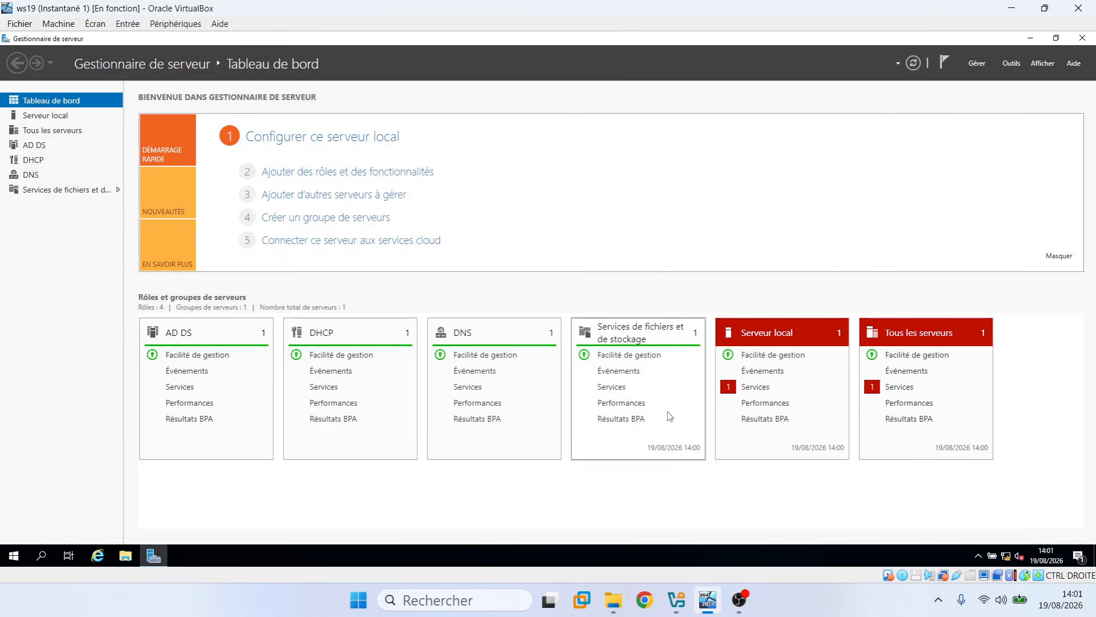